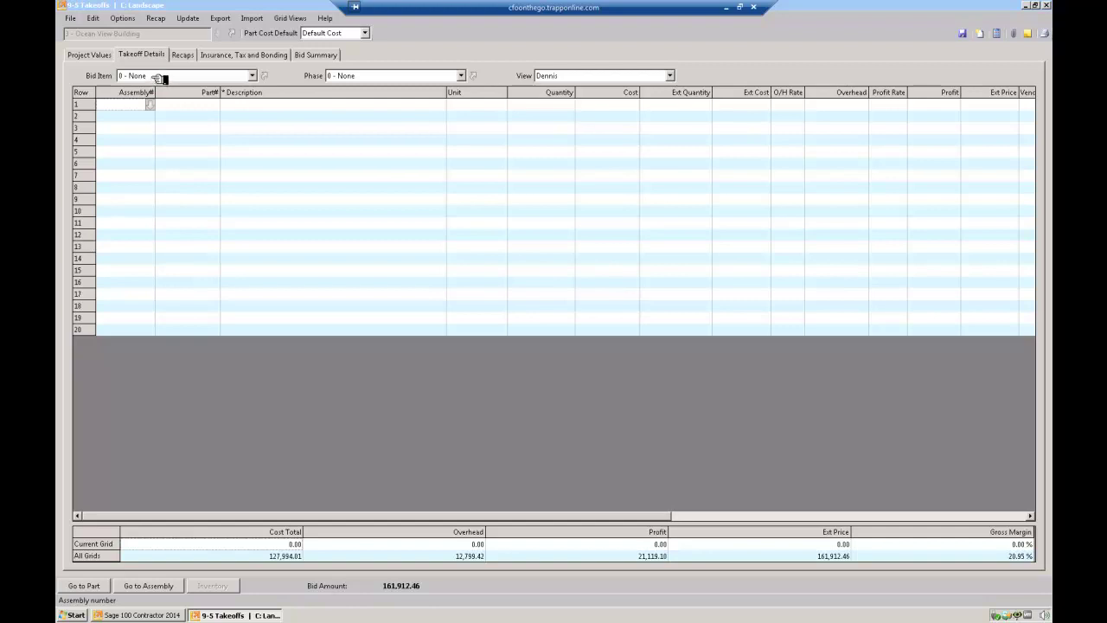
Show the takeoff details for bid item 9 - 1 GAL SHRUBS and select rows 1 to 5 of the first assembly.
click(160, 78)
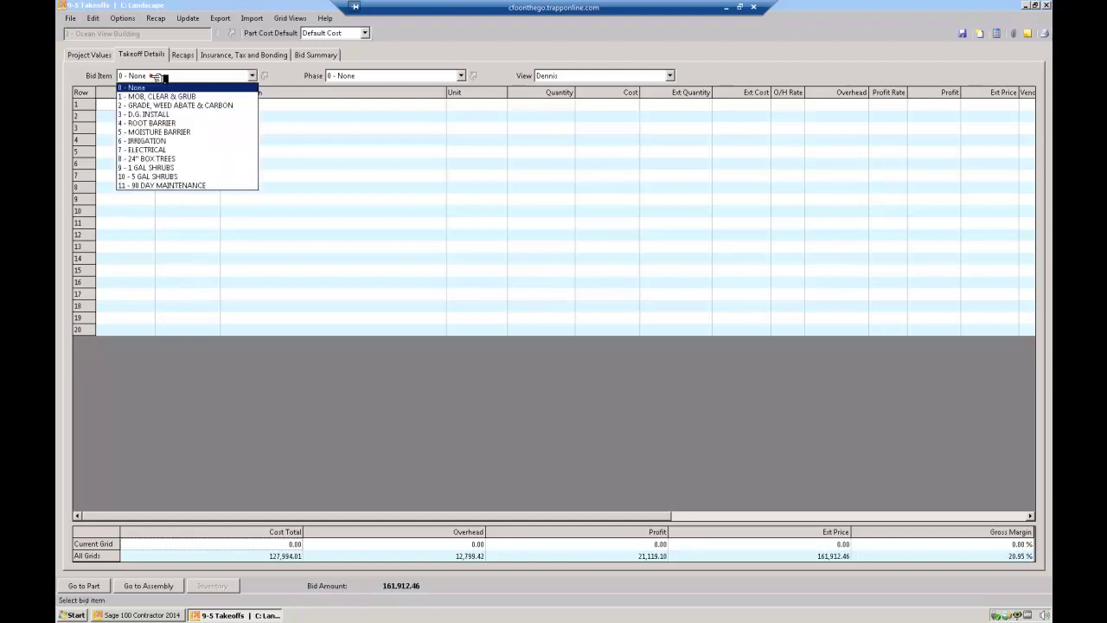
click(160, 169)
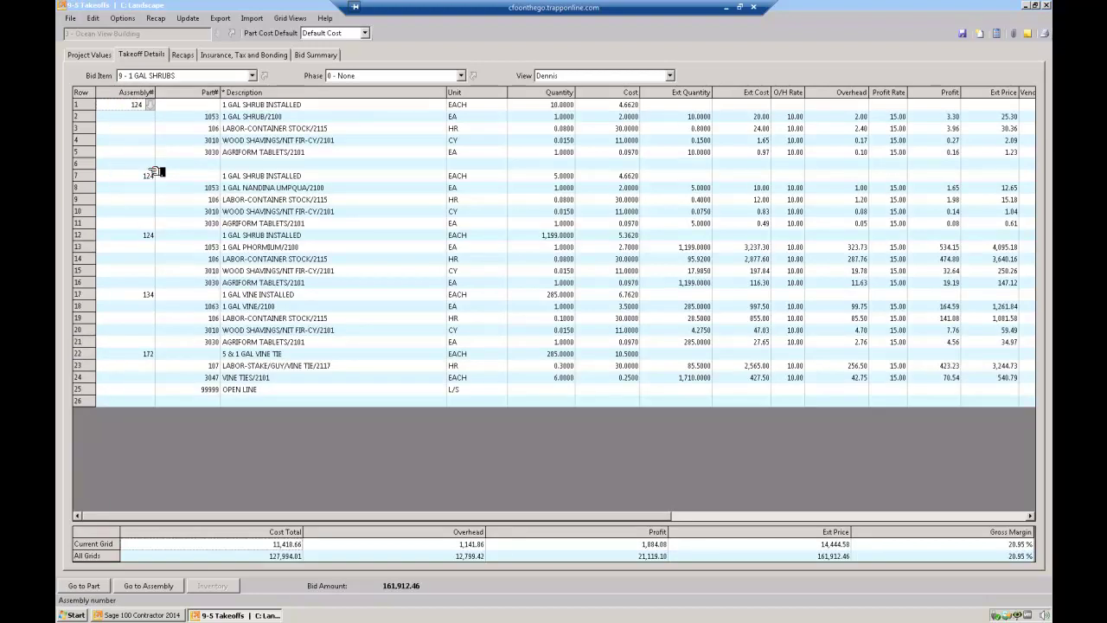
click(90, 105)
drag(102, 130, 101, 149)
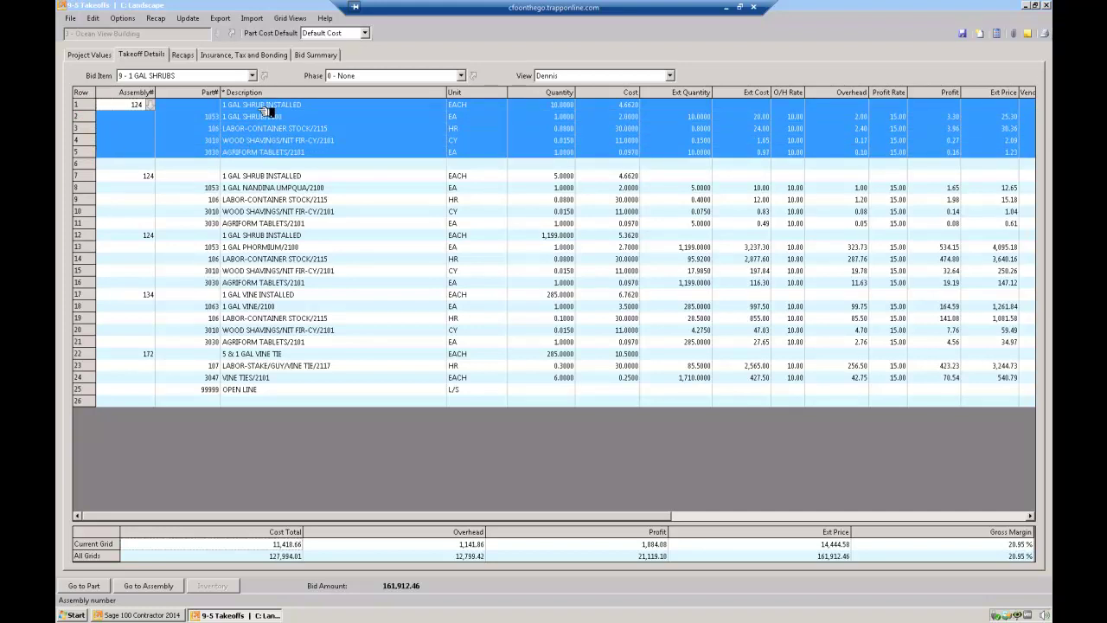
Set the quantity of the 1 GAL SHRUB INSTALLED assembly in row 1 to 1.
click(536, 109)
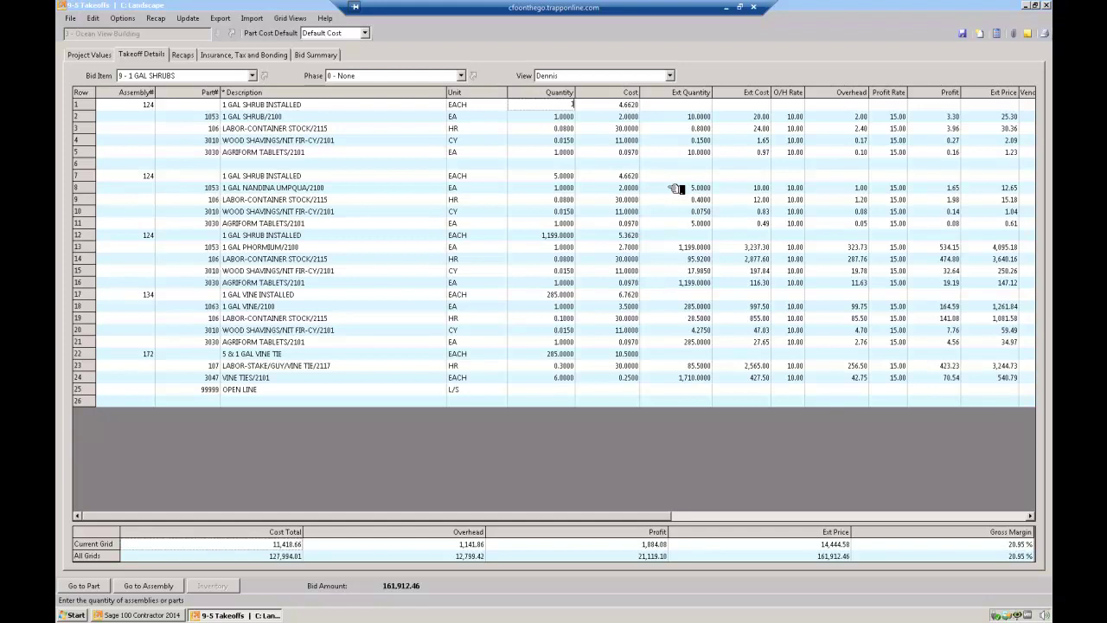
text(1)
key(Tab)
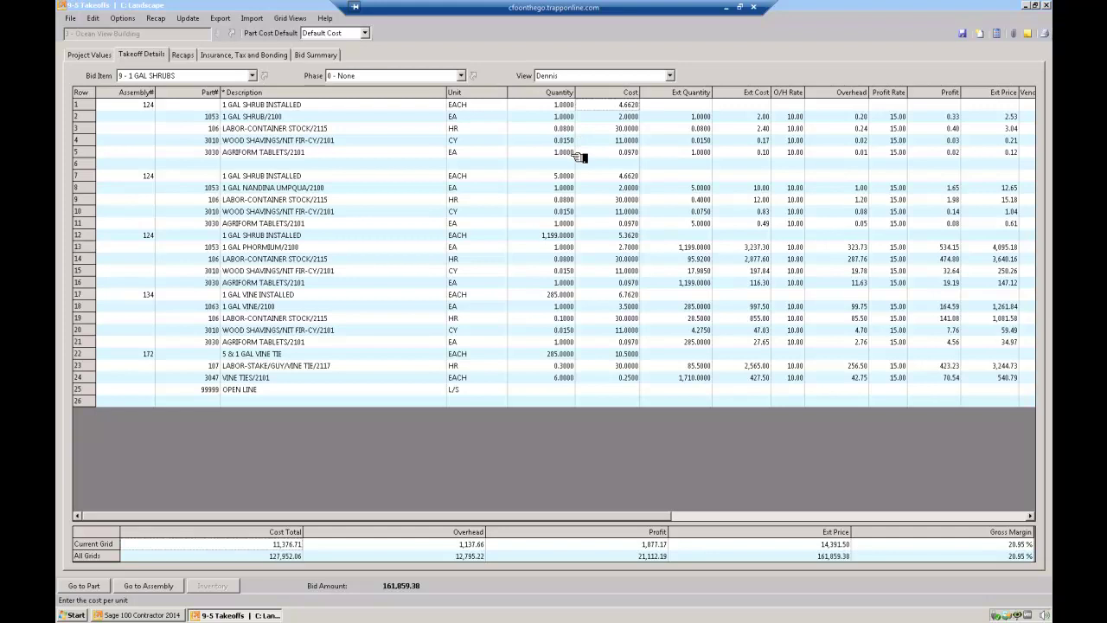
Set the quantity of the 1 GAL SHRUB INSTALLED assembly in row 1 to 10.
click(569, 106)
text(10)
key(Tab)
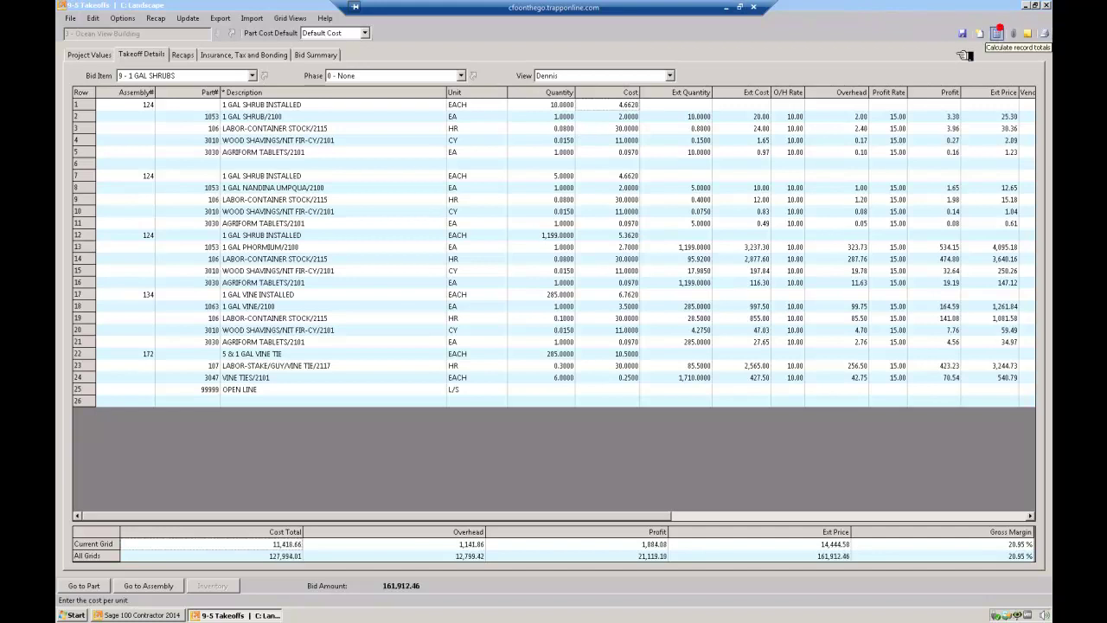
Examine the first assembly's extended quantities and the Ext Cost, O/H Rate, Profit Rate and Cost Type columns.
click(691, 119)
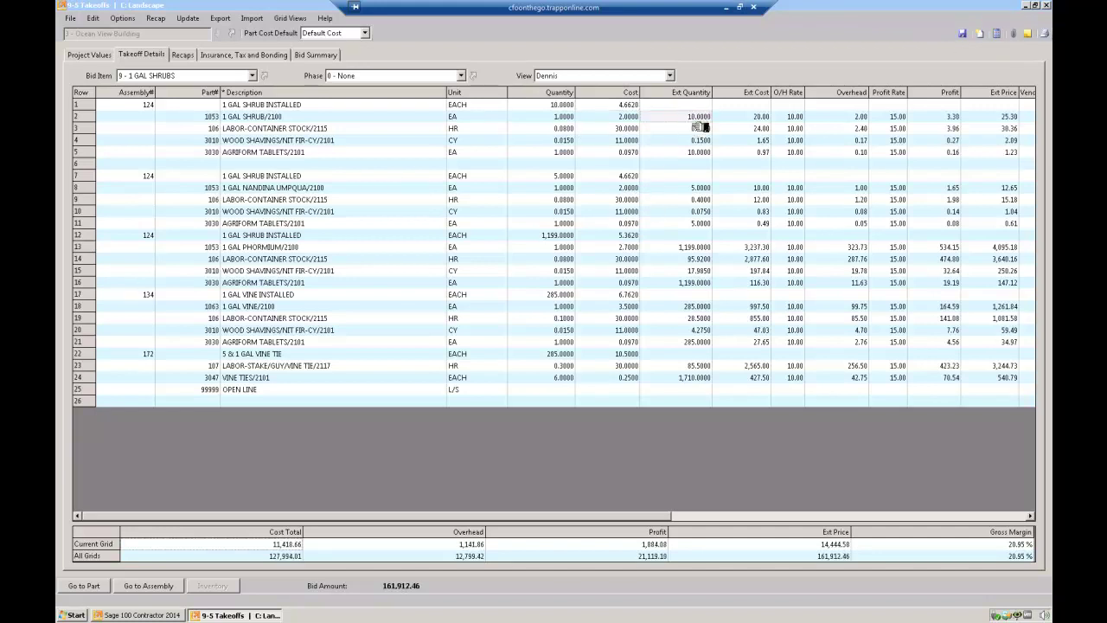
click(699, 128)
click(698, 140)
click(697, 152)
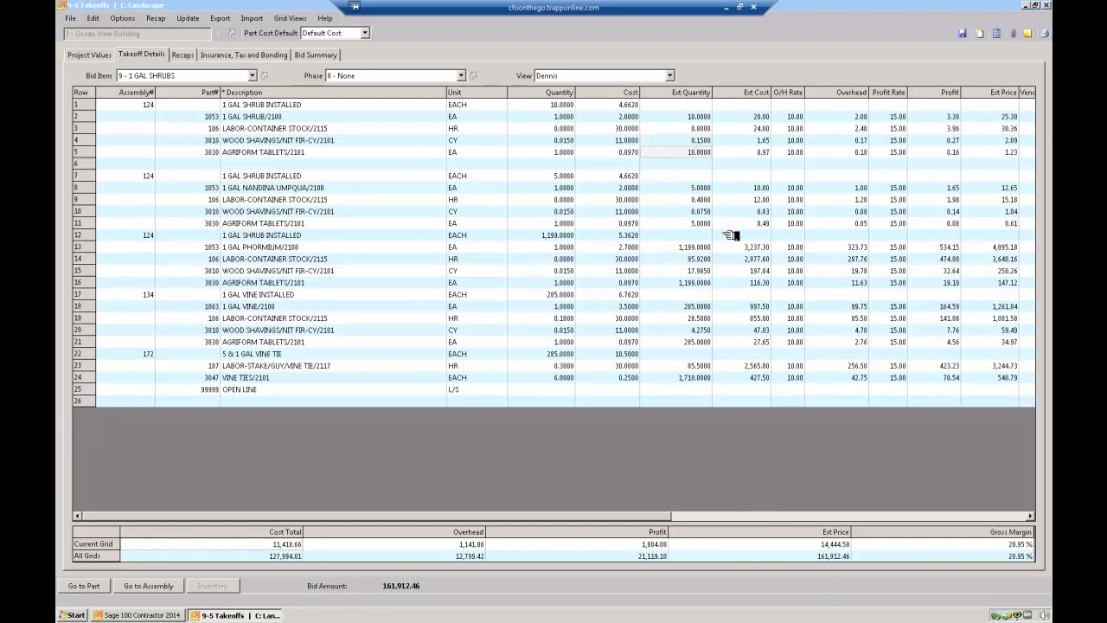
click(759, 92)
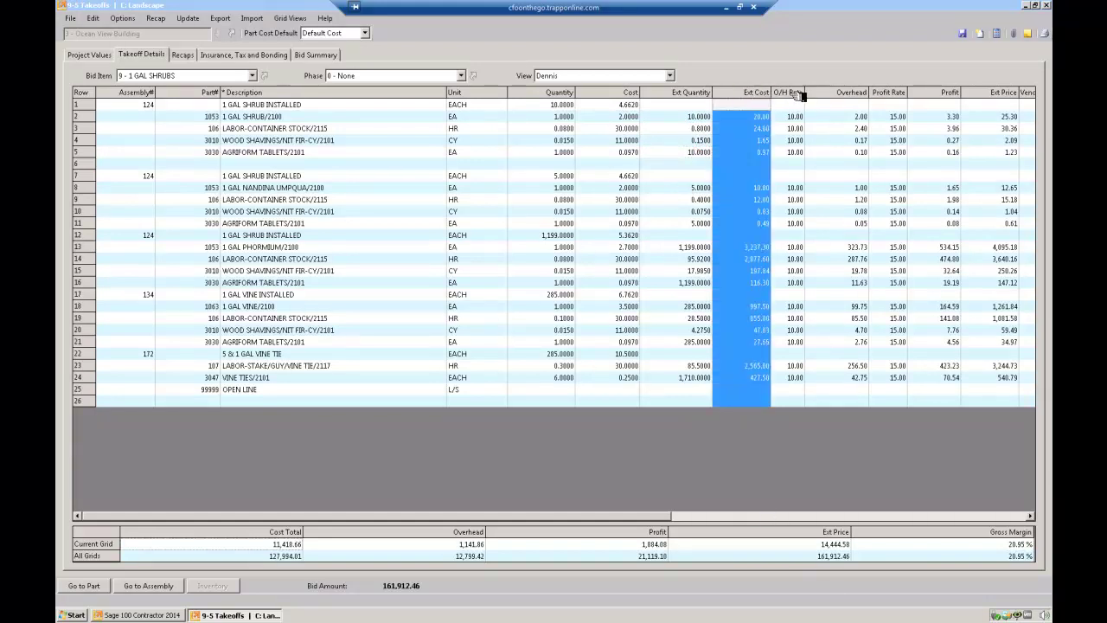
click(789, 93)
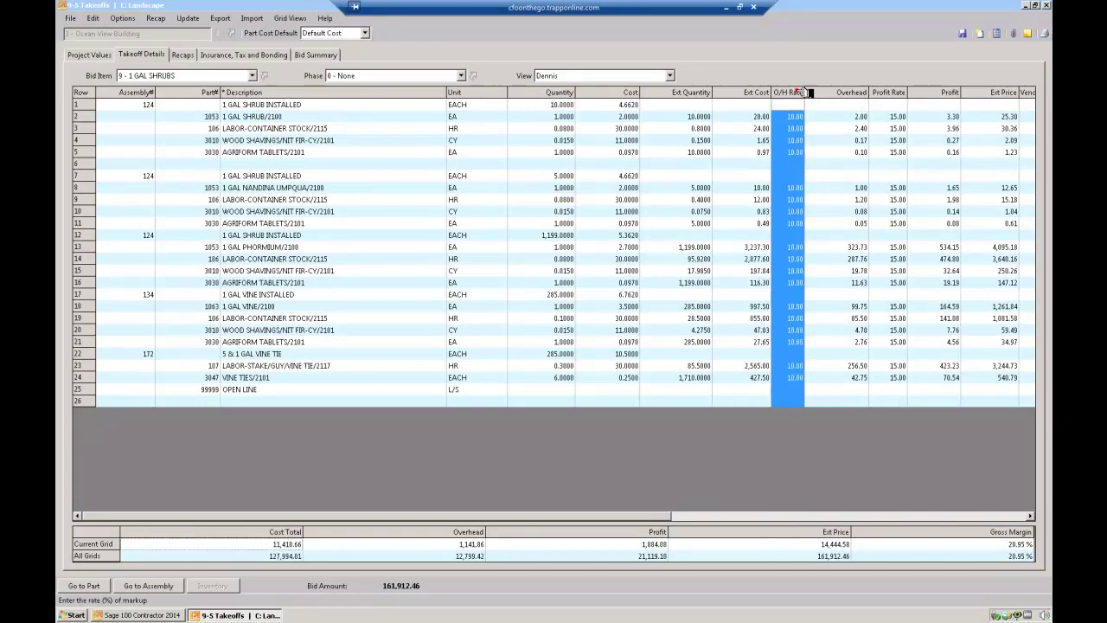
click(898, 91)
click(906, 515)
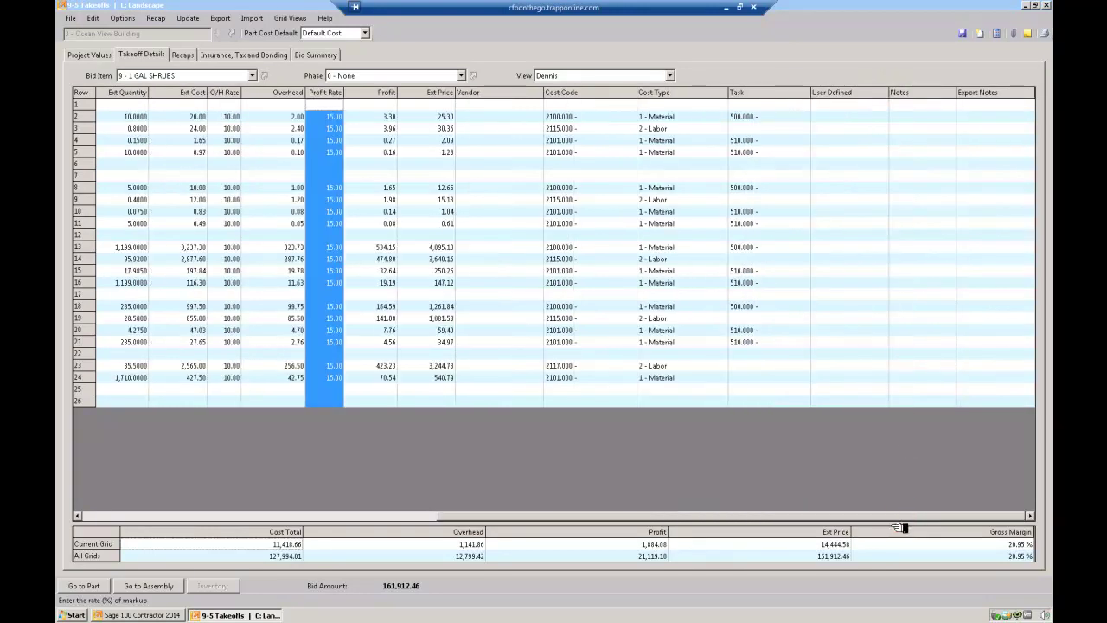
click(664, 93)
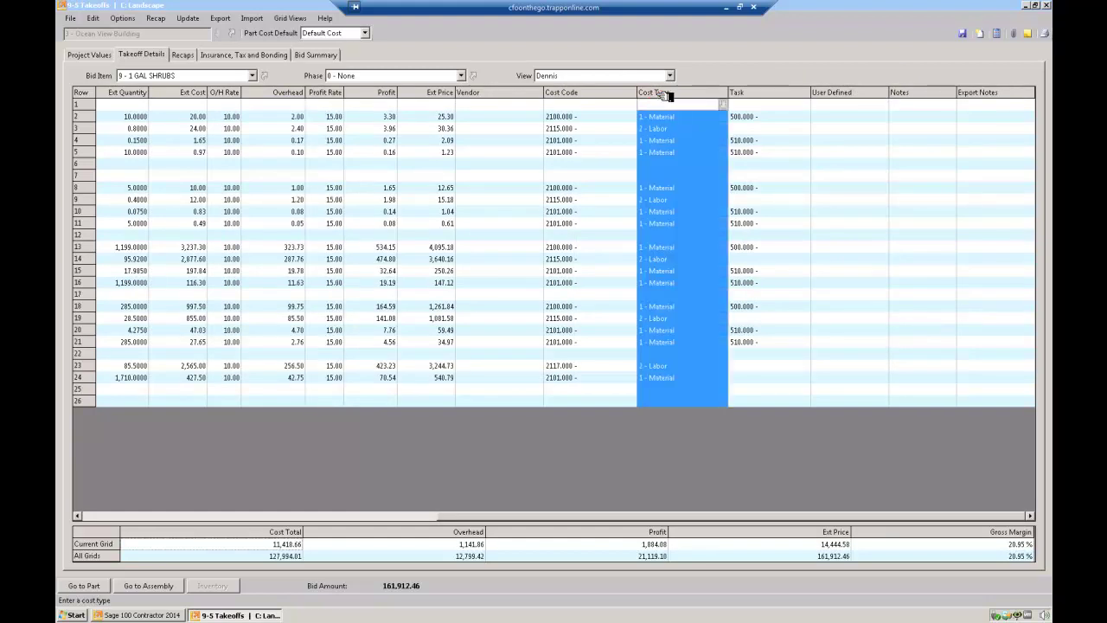
Assign vendor Shamrock Materials to the 1 GAL SHRUB/2100 part in row 2 and the AGRIFORM TABLETS/2101 part in row 5.
click(538, 116)
click(537, 116)
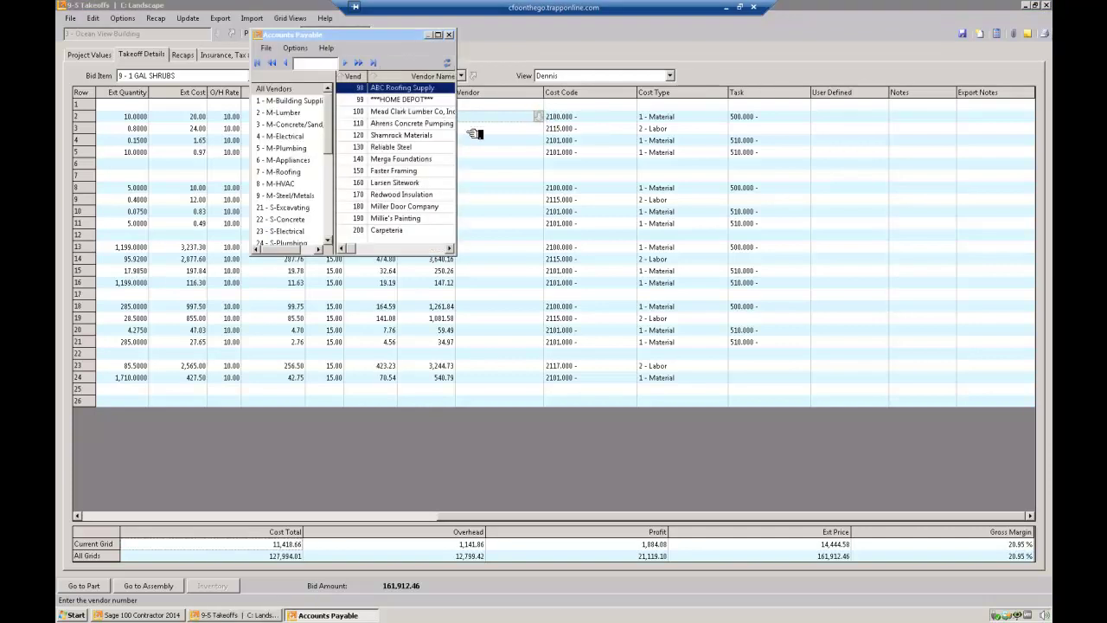
double_click(385, 136)
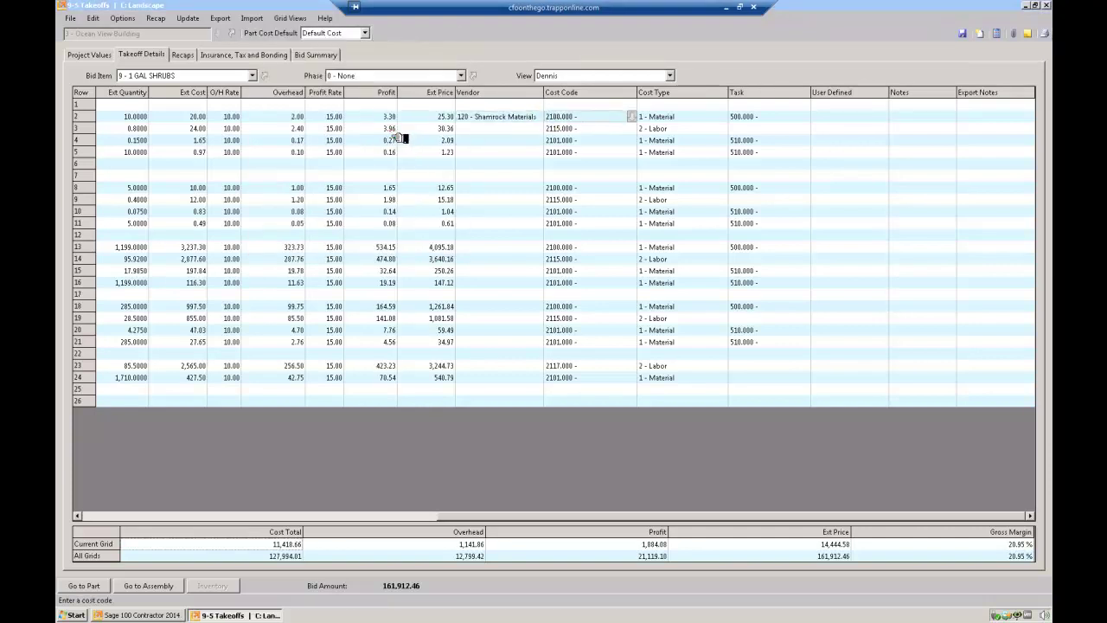
click(488, 154)
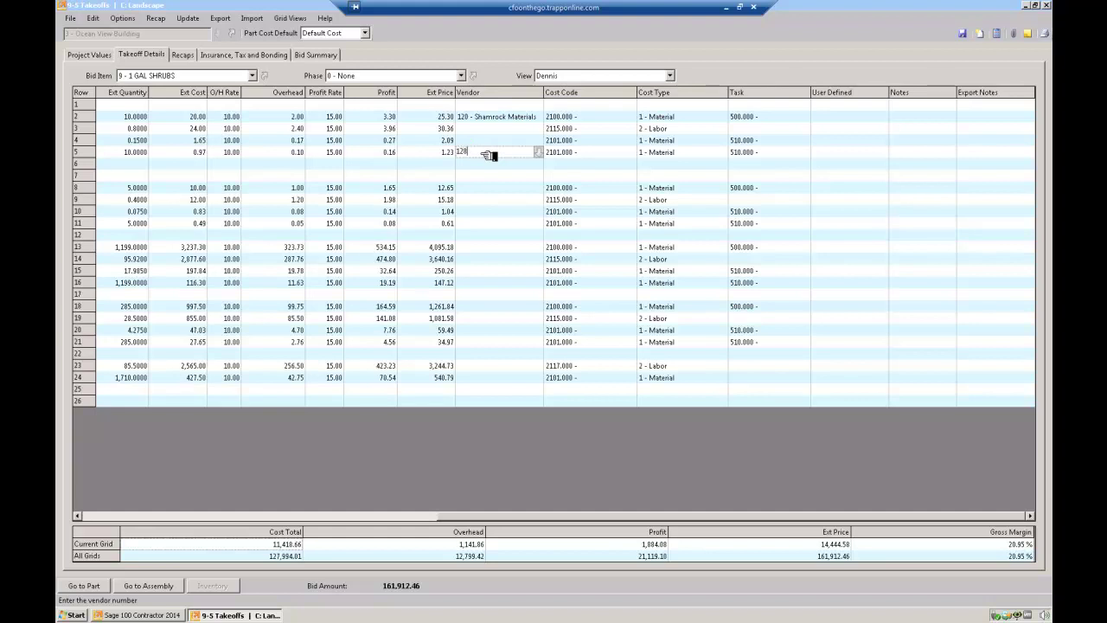
key(Tab)
drag(487, 115, 497, 153)
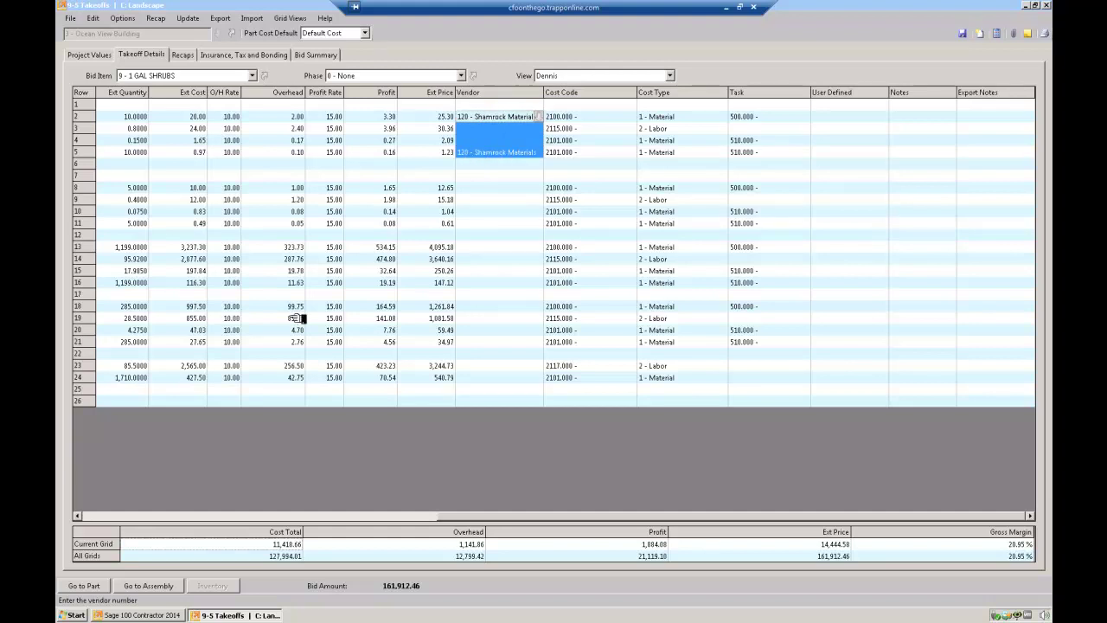
Show the takeoff details for bid item 6 - IRRIGATION.
click(164, 516)
click(141, 76)
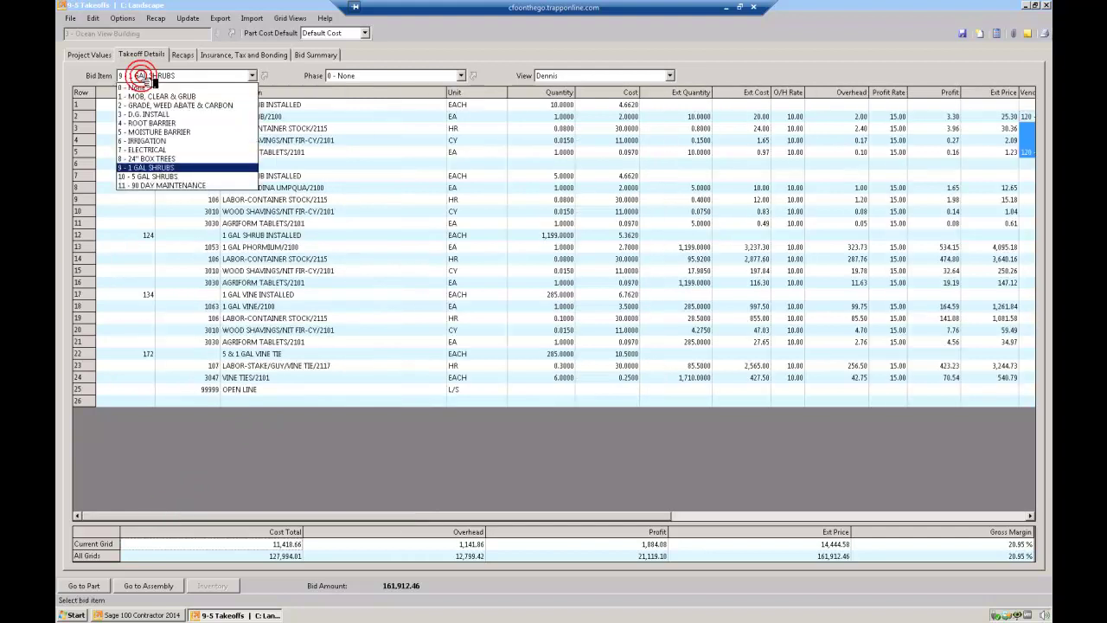
click(159, 140)
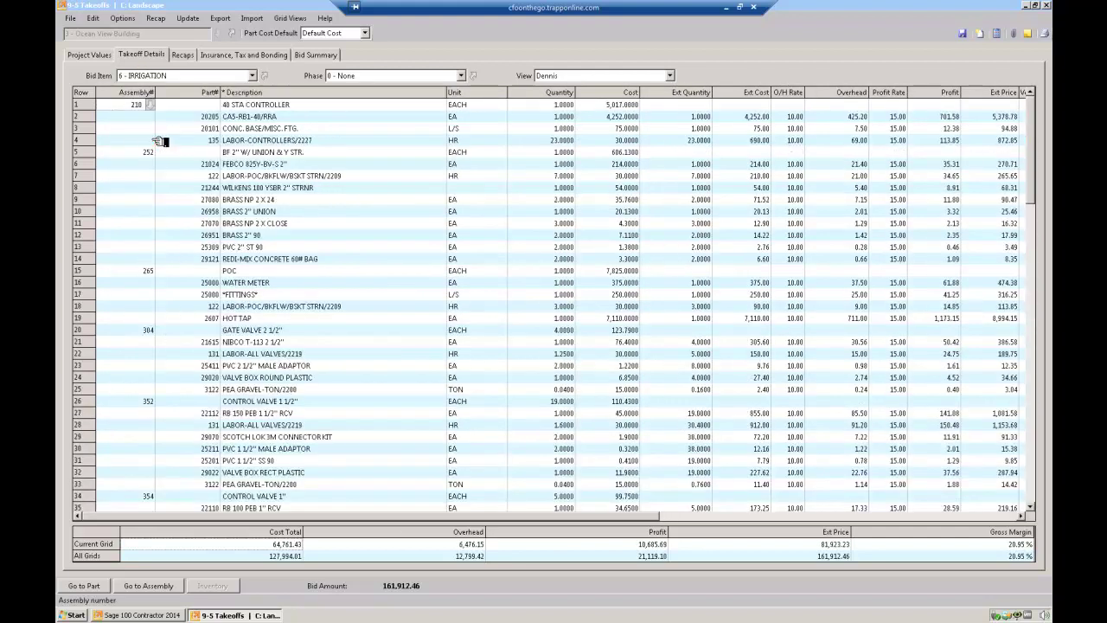
Insert a blank row above the BF 2" W/ UNION & Y STR. assembly and another above the POC assembly.
click(104, 154)
right_click(100, 152)
click(123, 204)
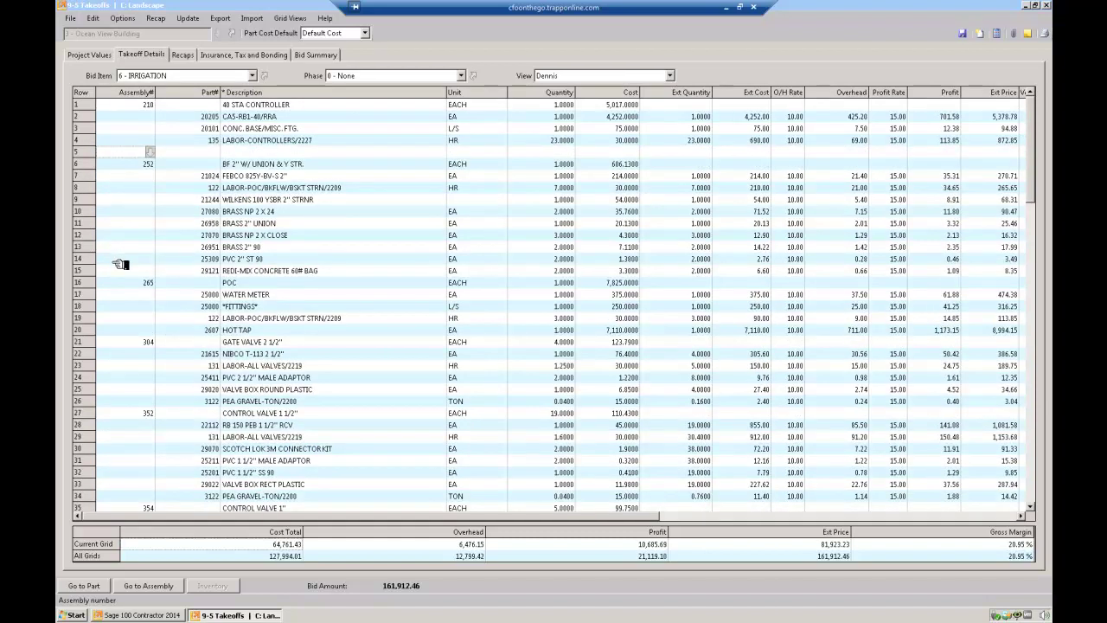
click(86, 283)
right_click(87, 282)
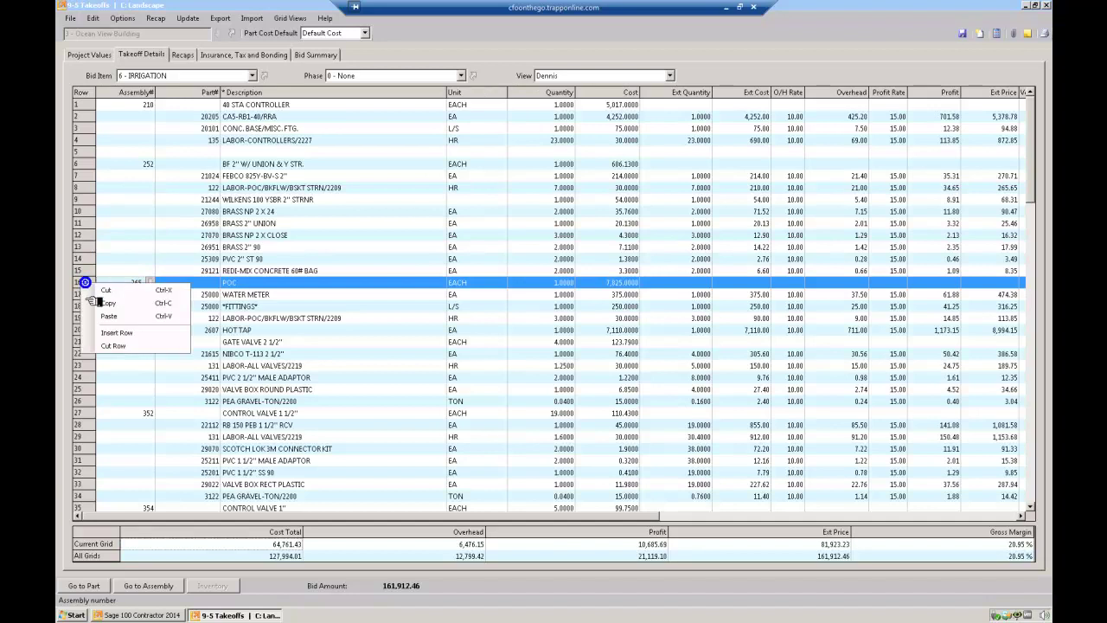
click(118, 331)
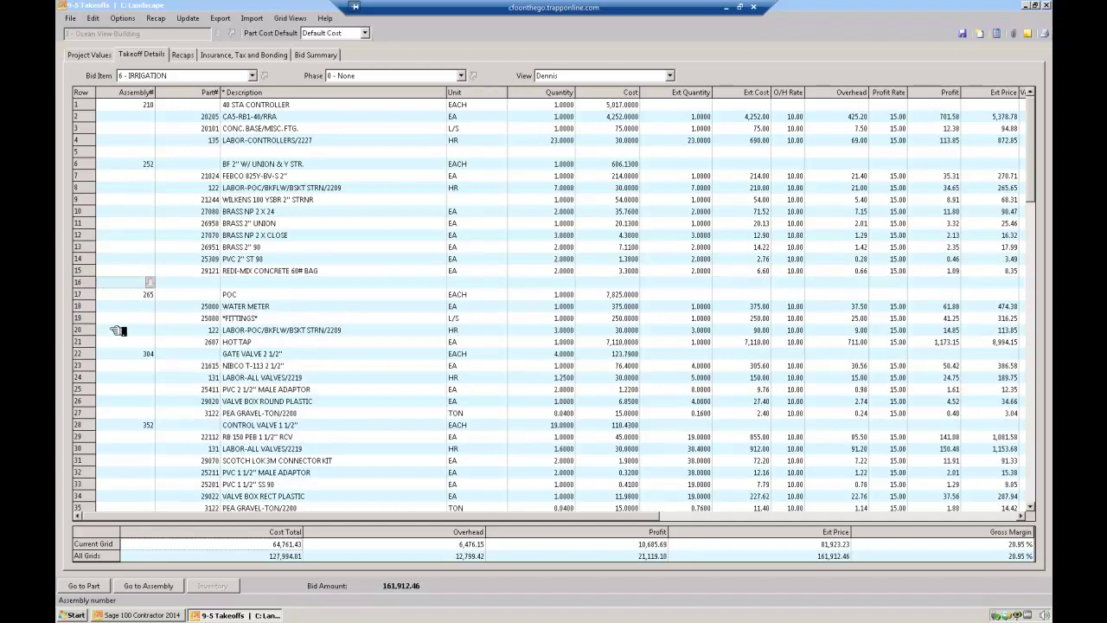
Examine the component parts and unit costs that make up the BF 2" W/ UNION & Y STR. assembly.
click(243, 167)
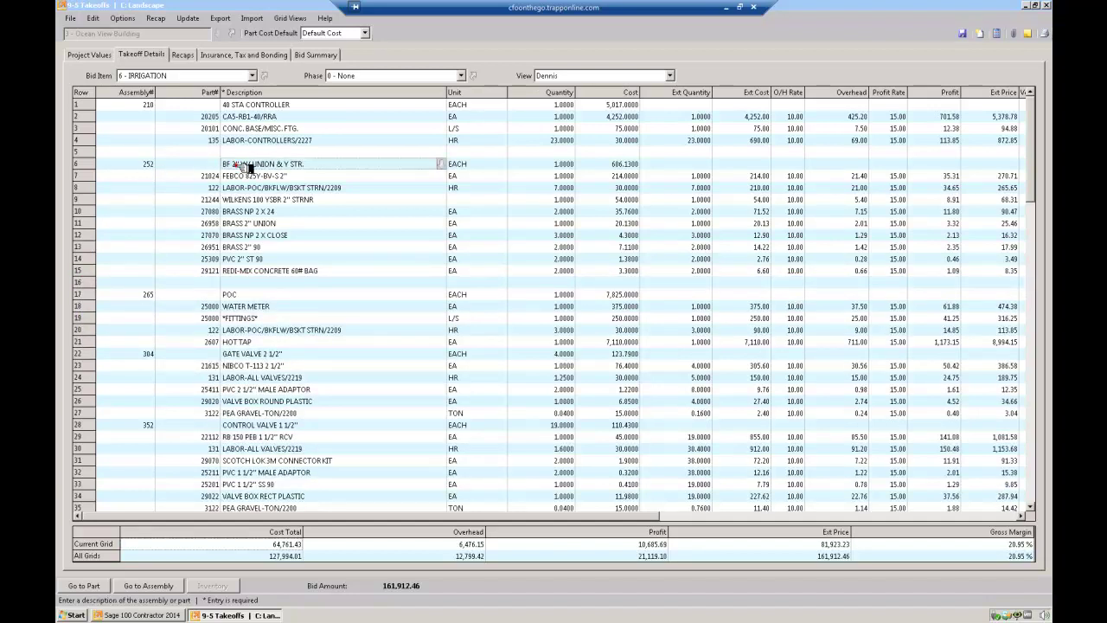
click(303, 187)
click(302, 201)
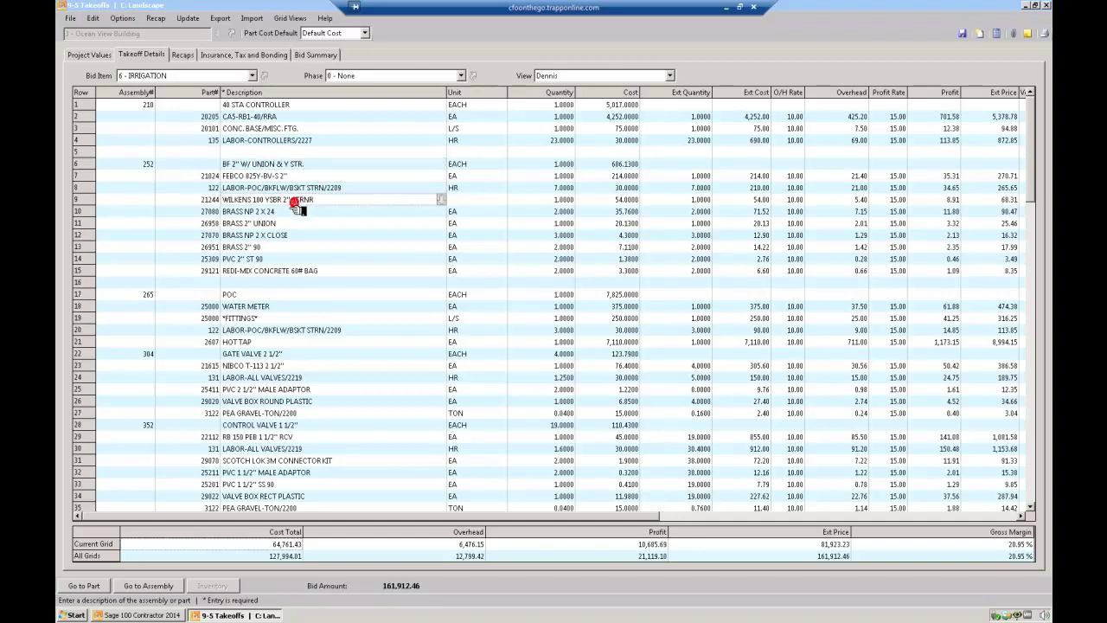
click(288, 212)
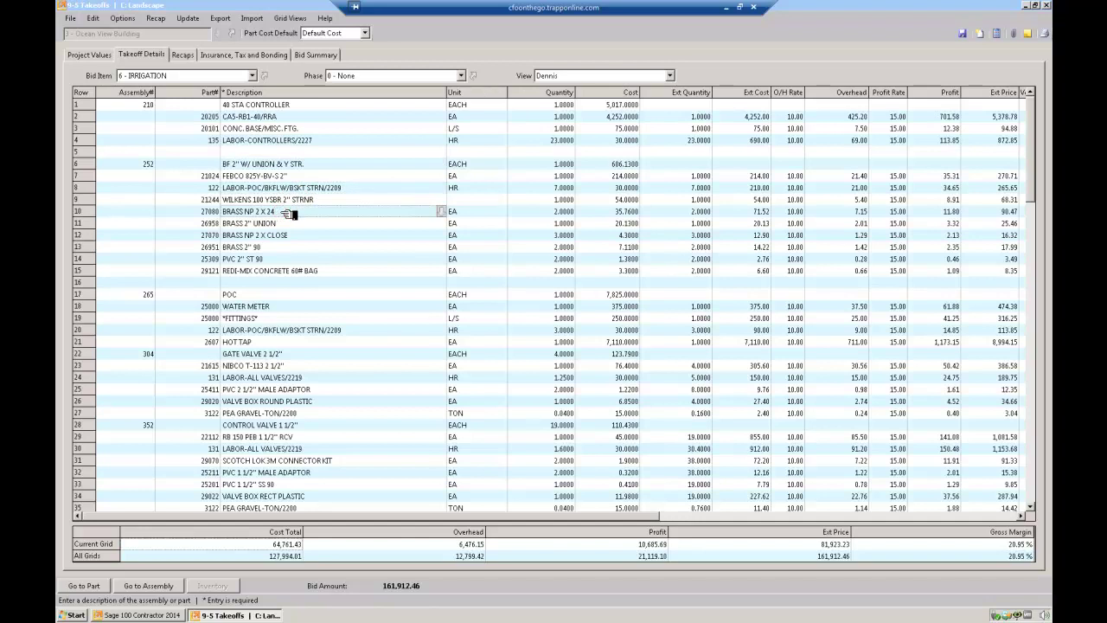
click(290, 225)
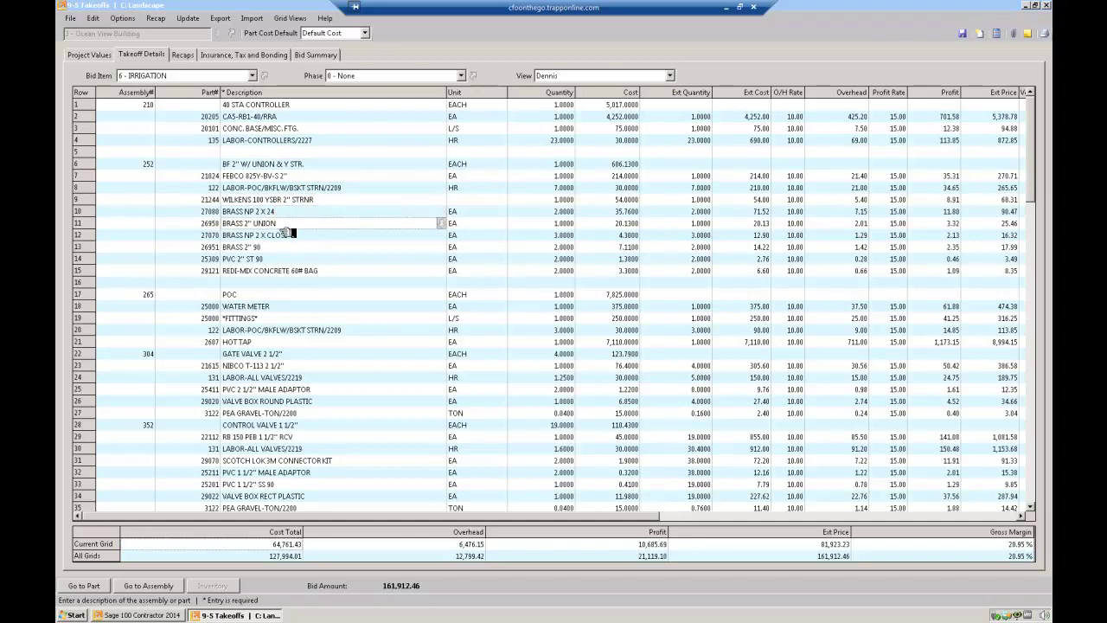
drag(291, 188, 284, 276)
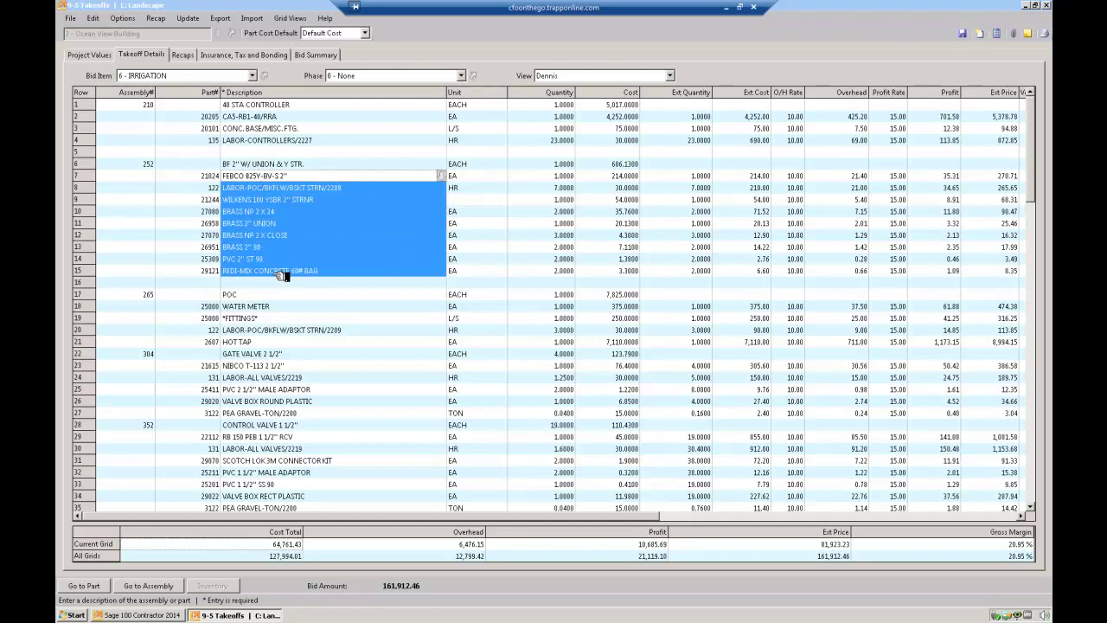
click(270, 164)
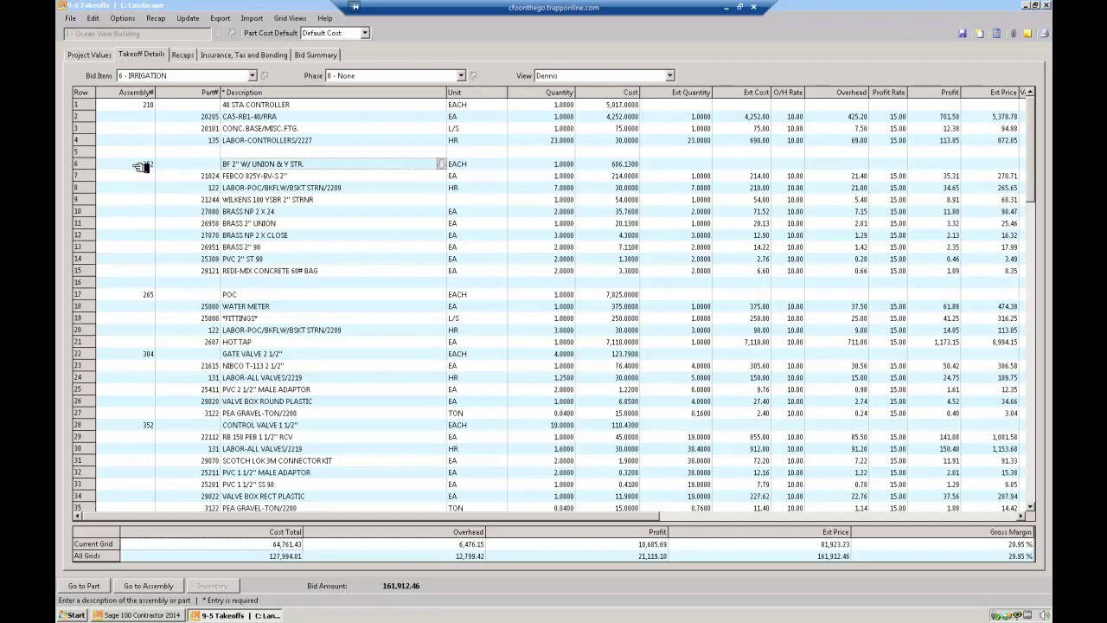
drag(251, 177, 251, 274)
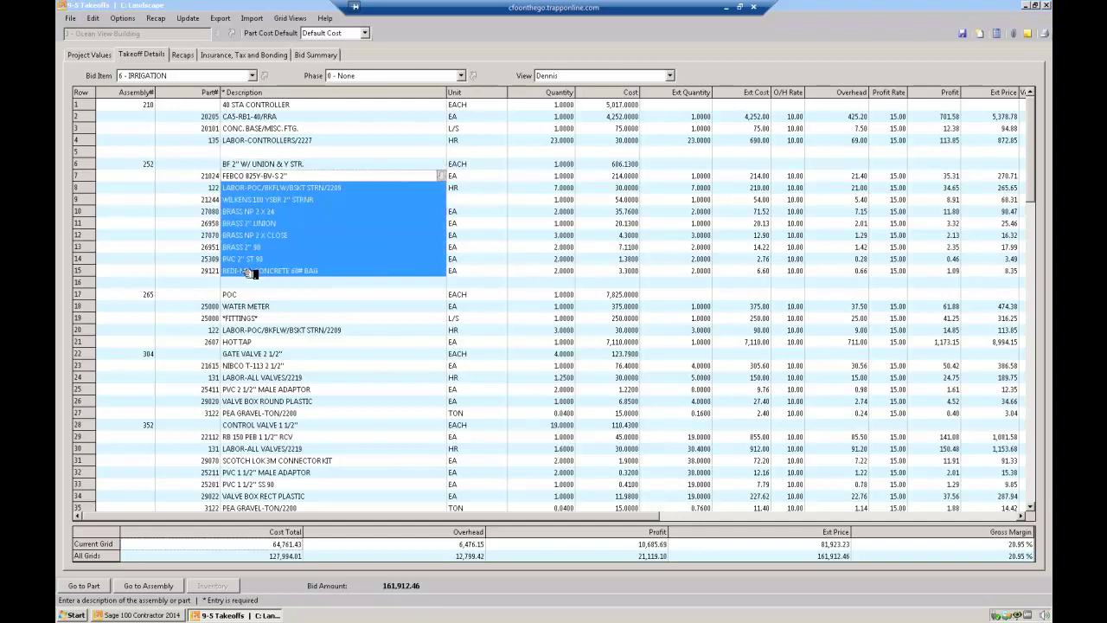
drag(623, 177, 623, 275)
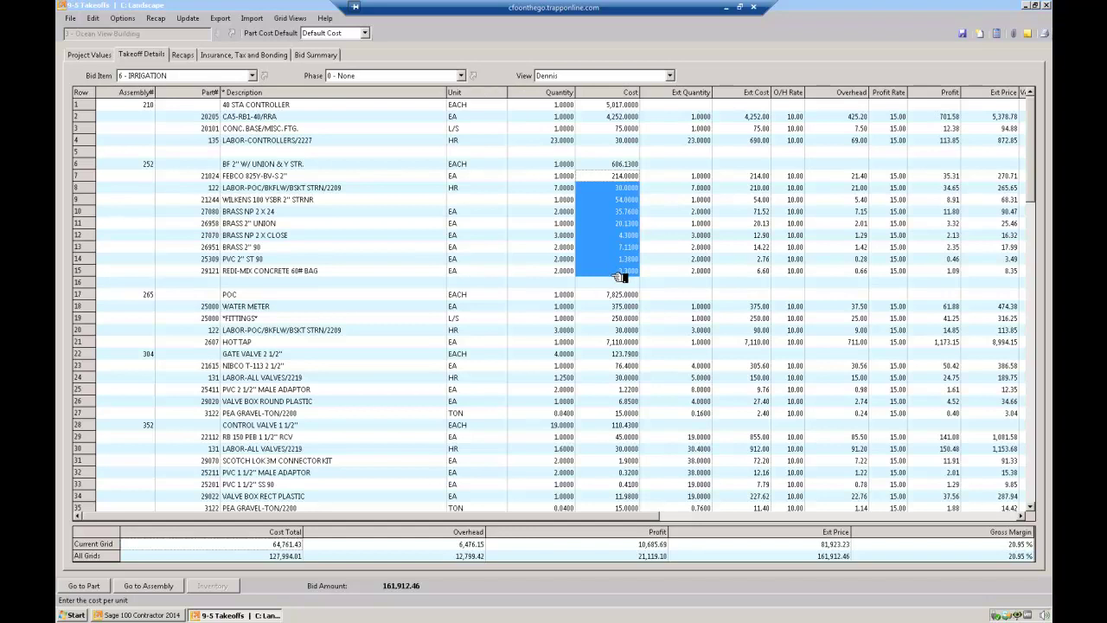
From the FEBCO 825Y-BV-S 2" part record, browse the parts list by class: gate valves, remote control valves and manual control valves.
click(83, 585)
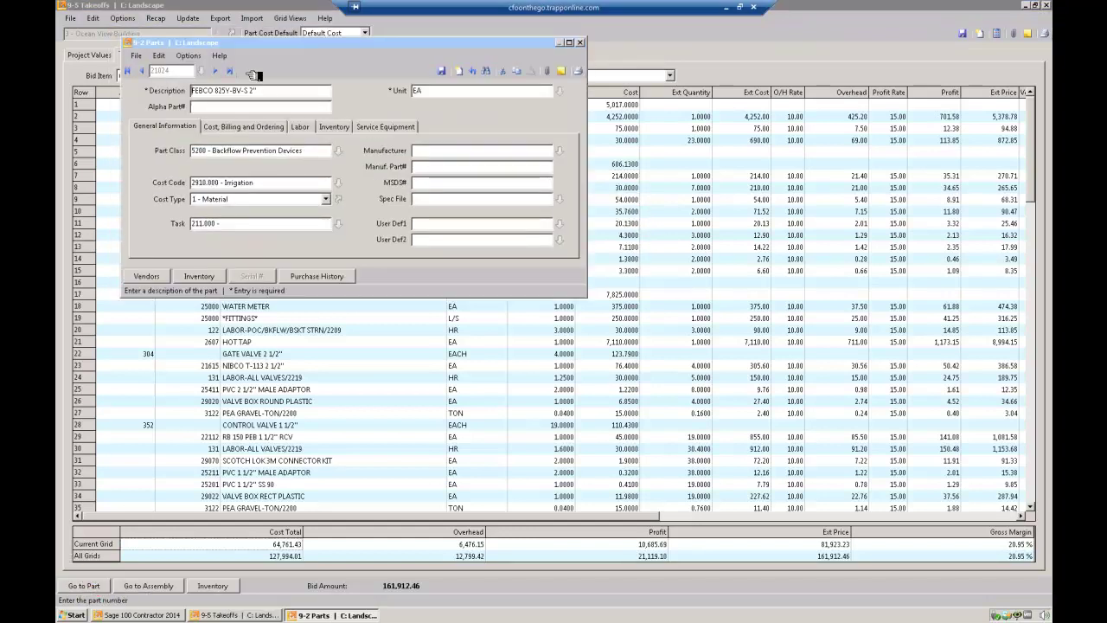
click(203, 71)
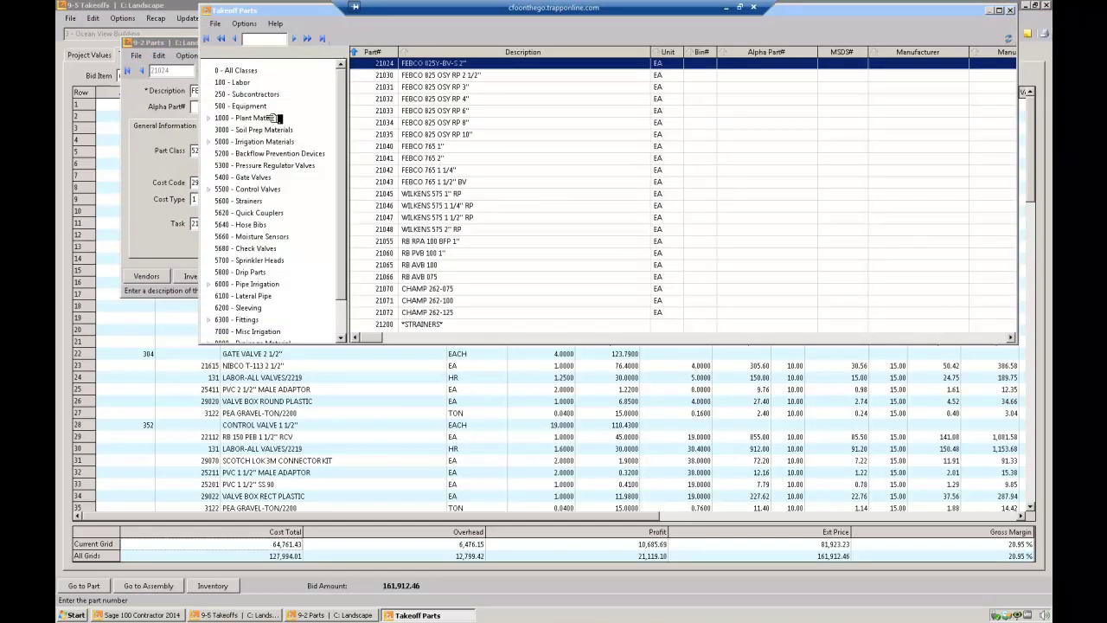
click(249, 177)
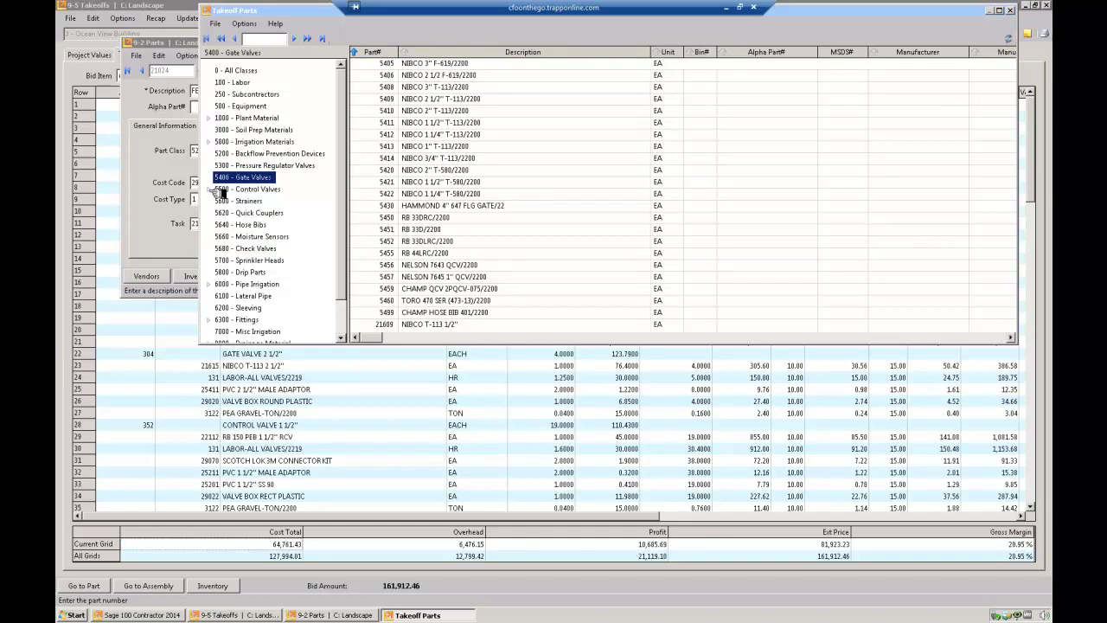
click(213, 190)
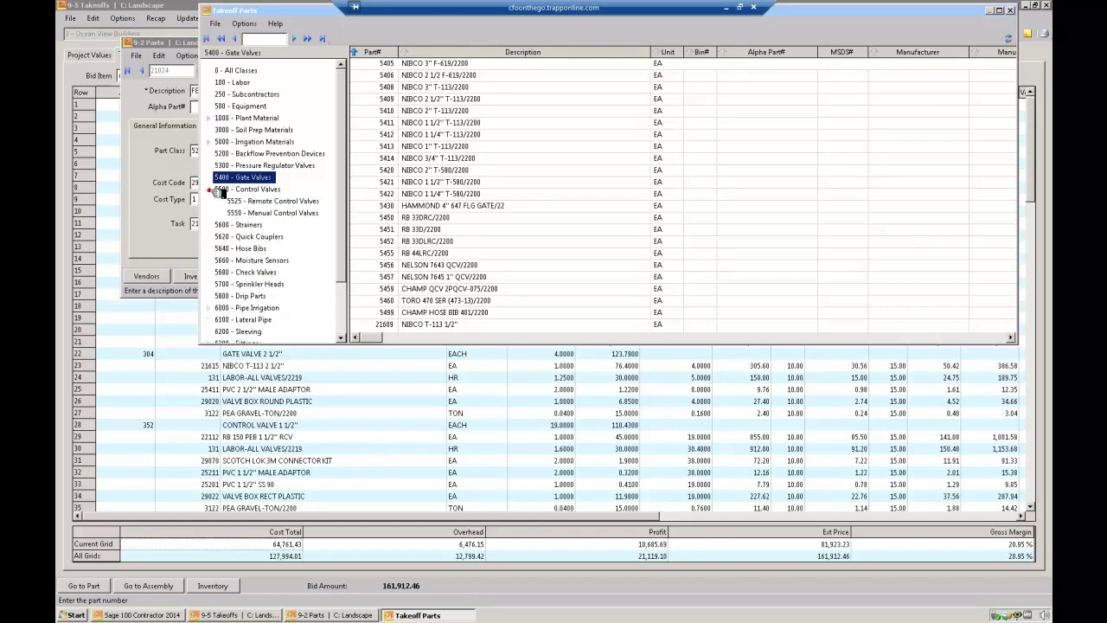
click(270, 201)
click(270, 213)
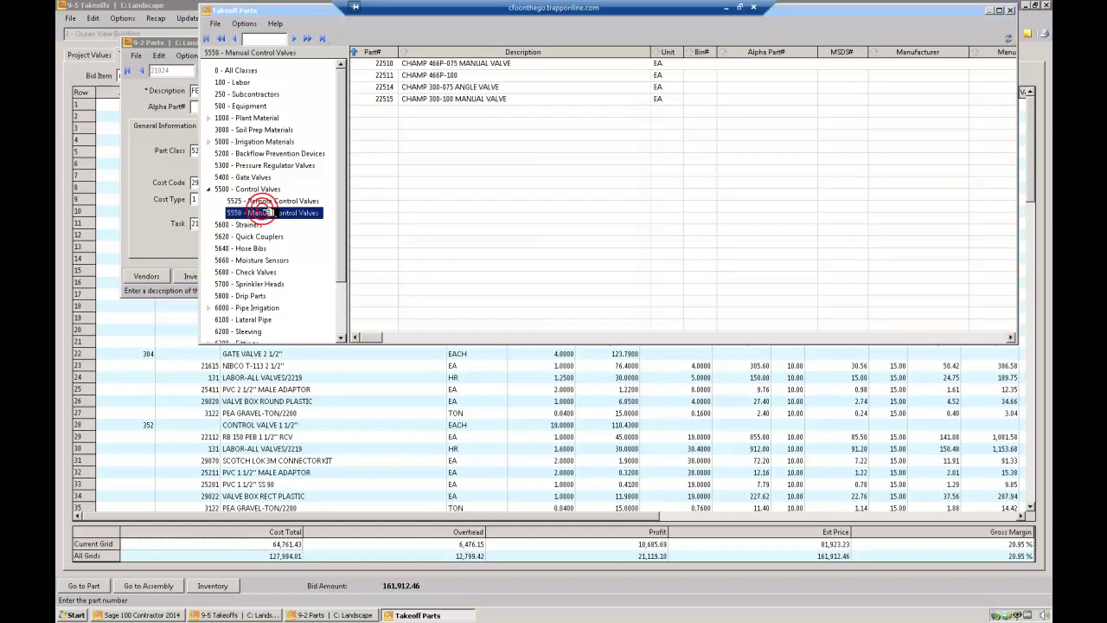
Browse the parts in the Schedule 80 Nipples, Sprinkler Heads and Gate Valves classes, and close the parts list and part record.
click(209, 308)
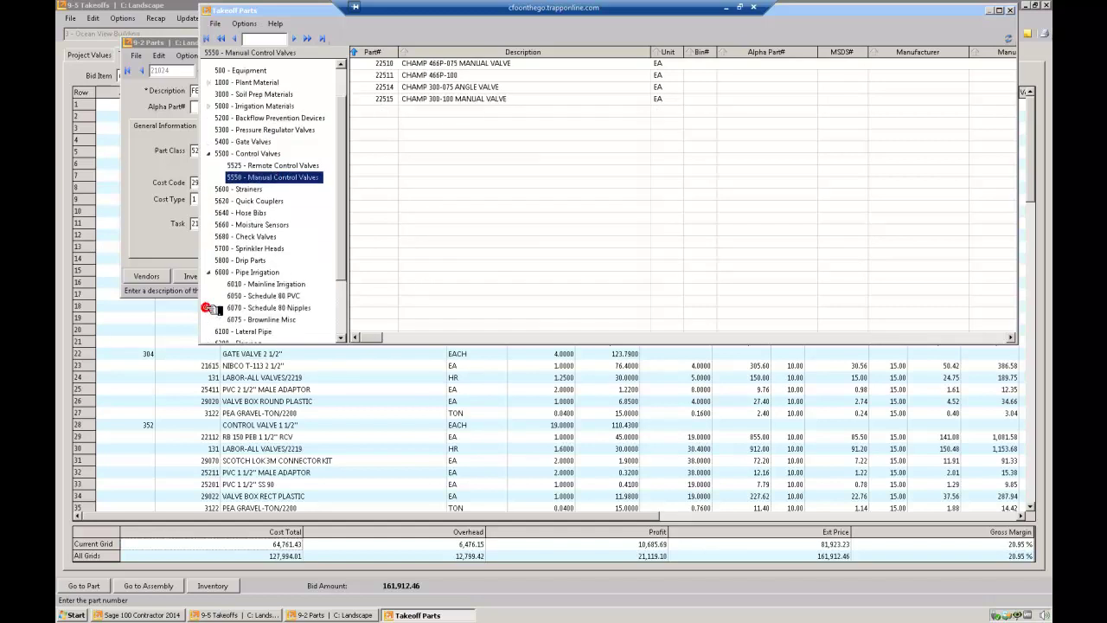
click(270, 308)
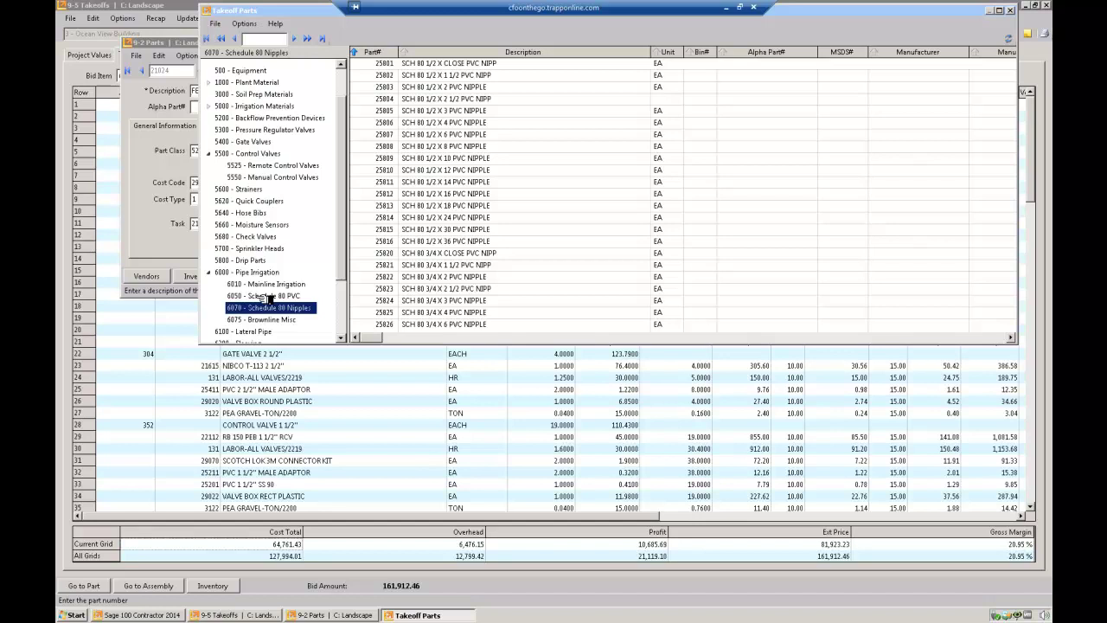
click(239, 249)
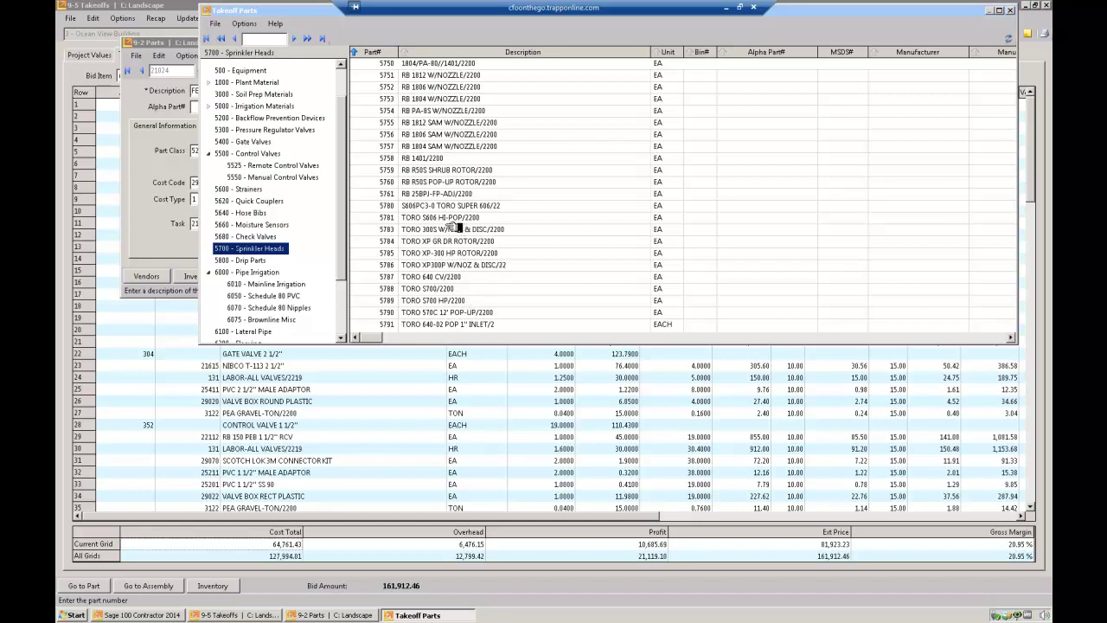
click(248, 141)
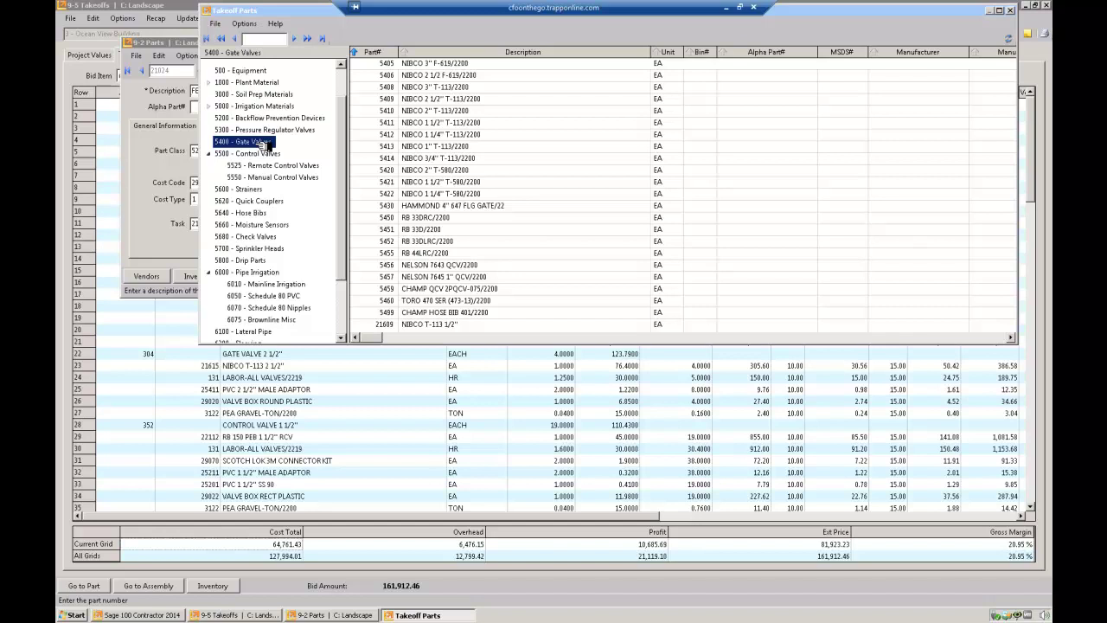
click(1015, 10)
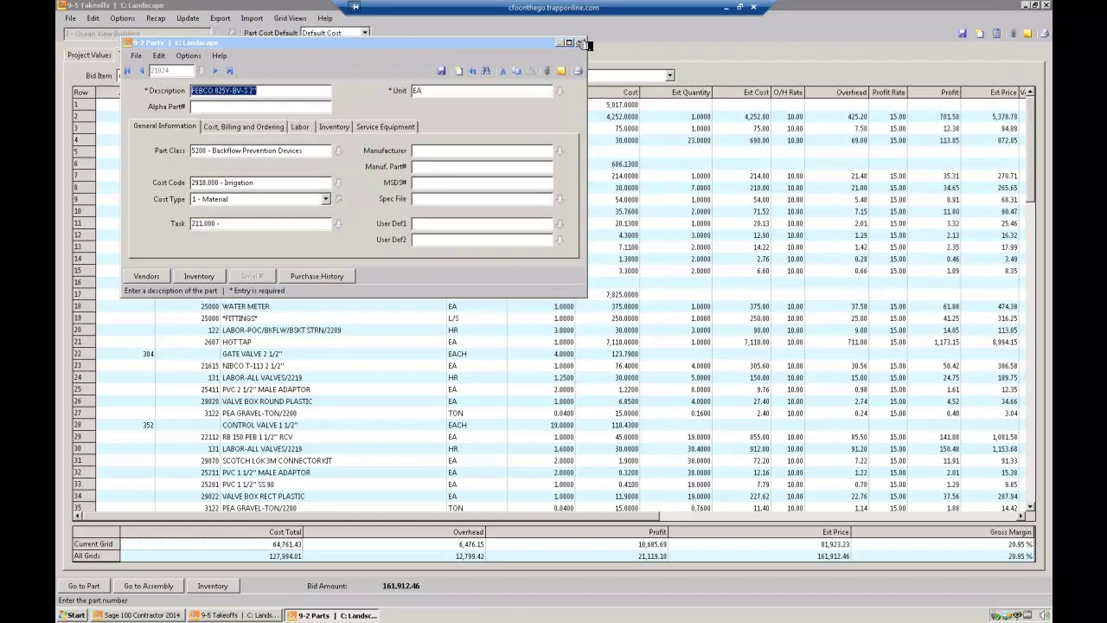
click(579, 42)
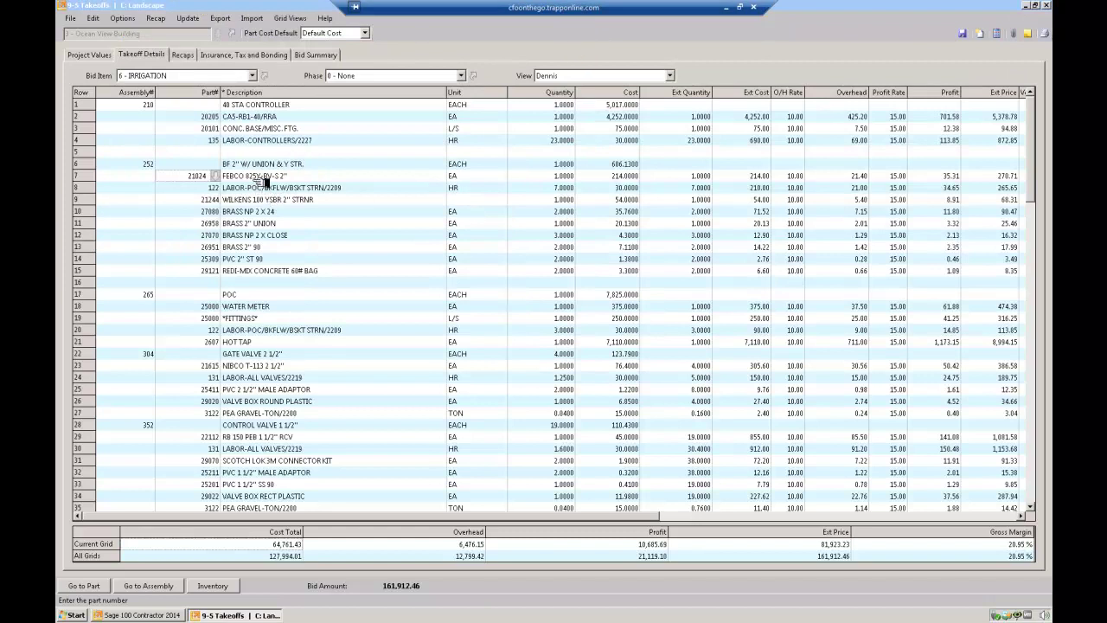
Replace the FEBCO 825Y-BV-S 2" part in row 7 with part 21032, FEBCO 825 OSY RP 4".
click(212, 176)
click(76, 587)
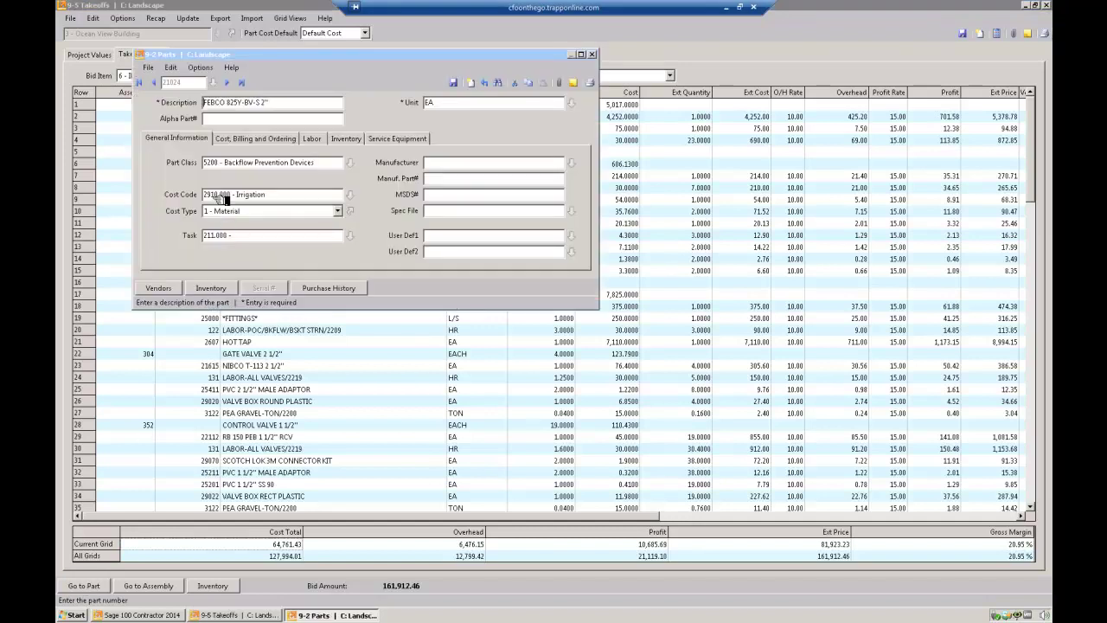
click(212, 82)
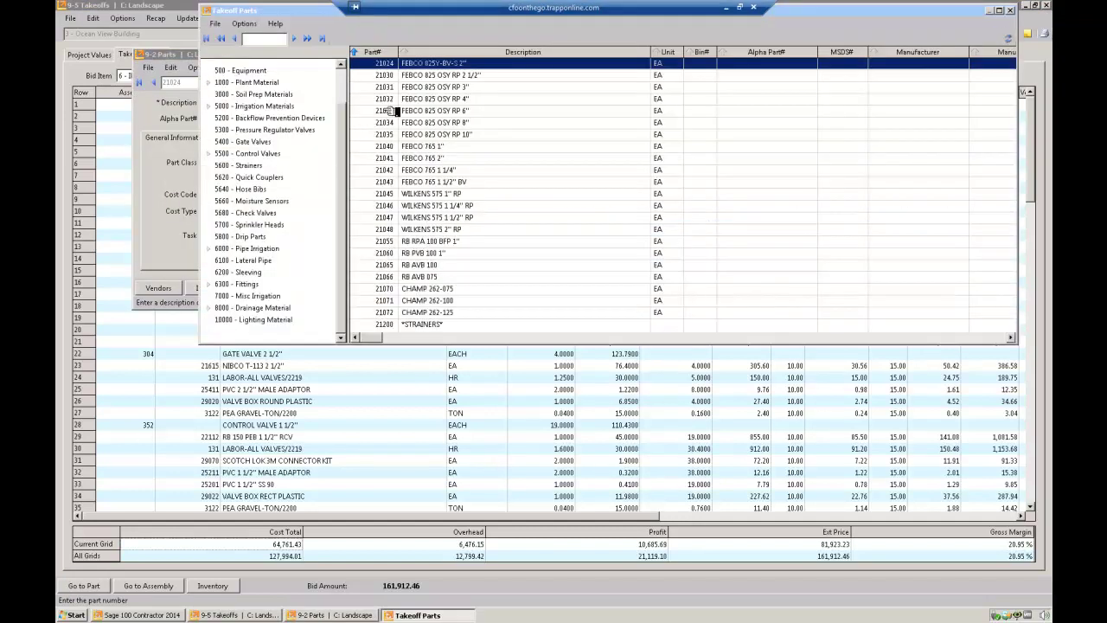
double_click(426, 102)
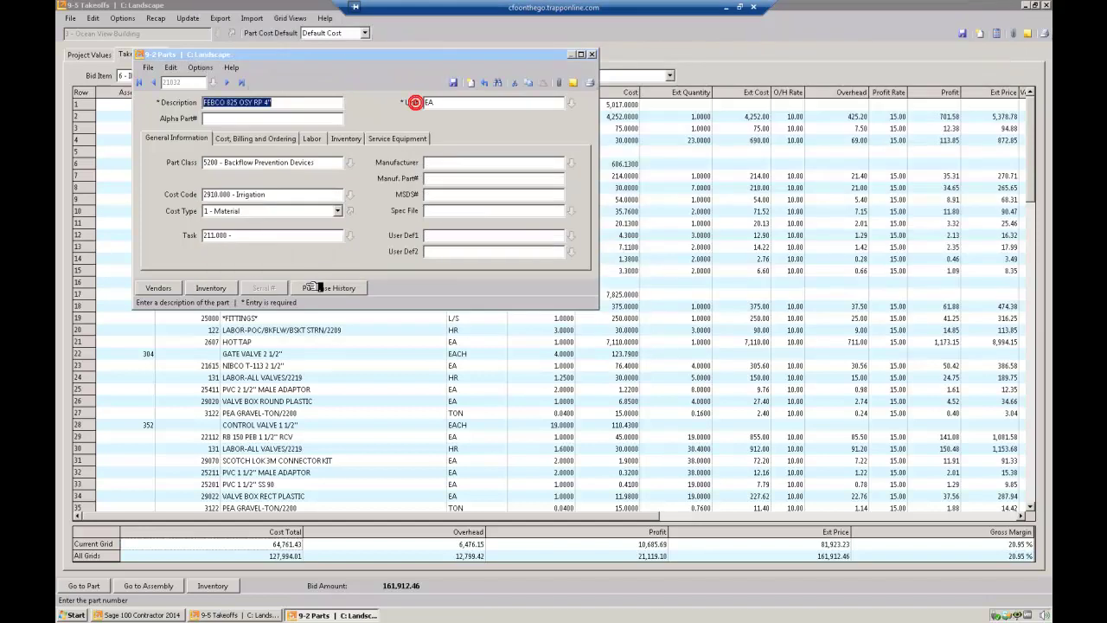
click(592, 53)
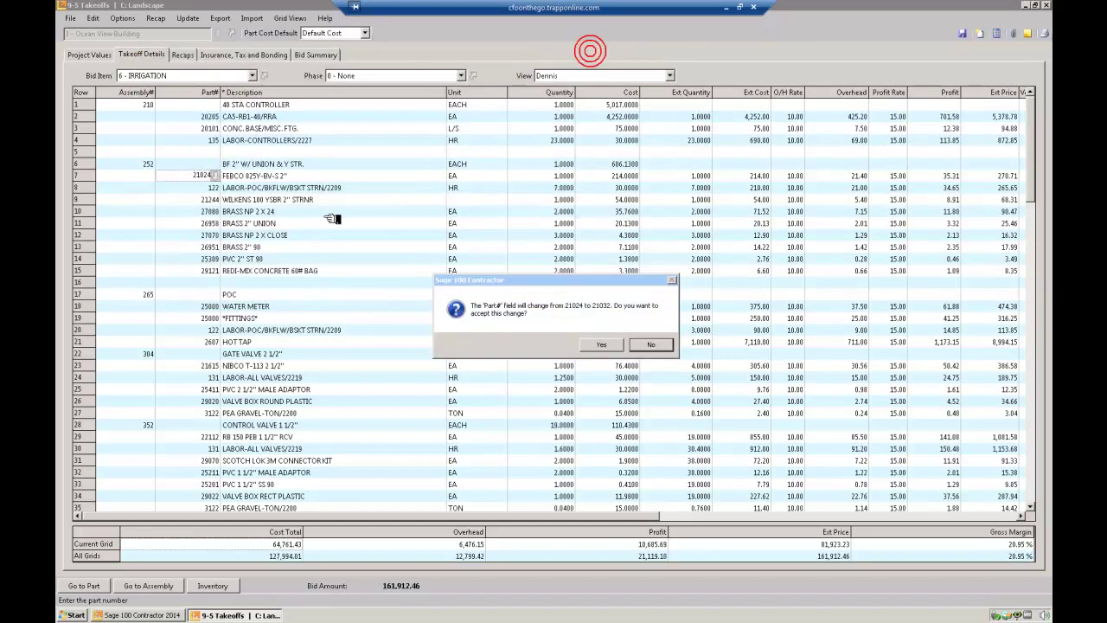
click(588, 345)
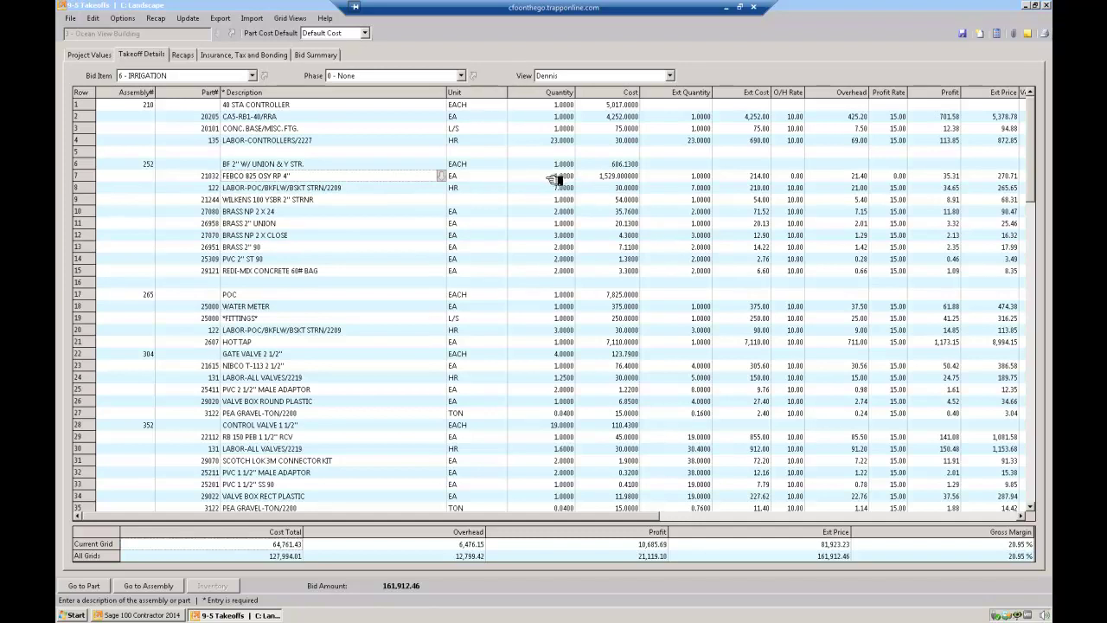
Highlight the descriptions of the BF 2" W/ UNION & Y STR. assembly and its parts, and examine the takeoff's export options for proposals and purchase orders.
drag(298, 166, 288, 269)
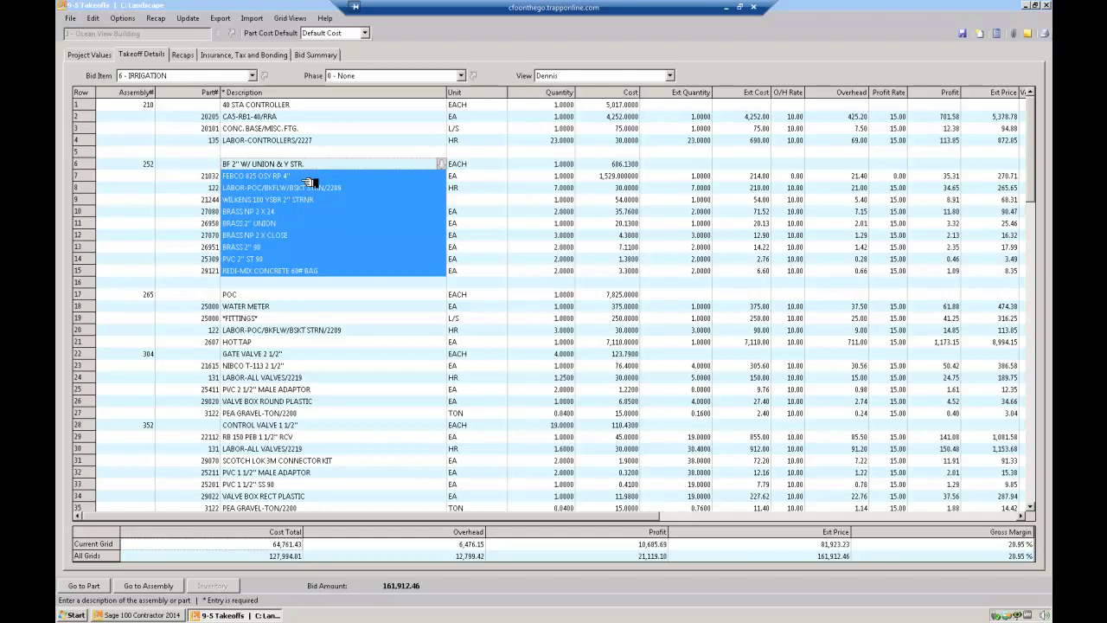
click(220, 18)
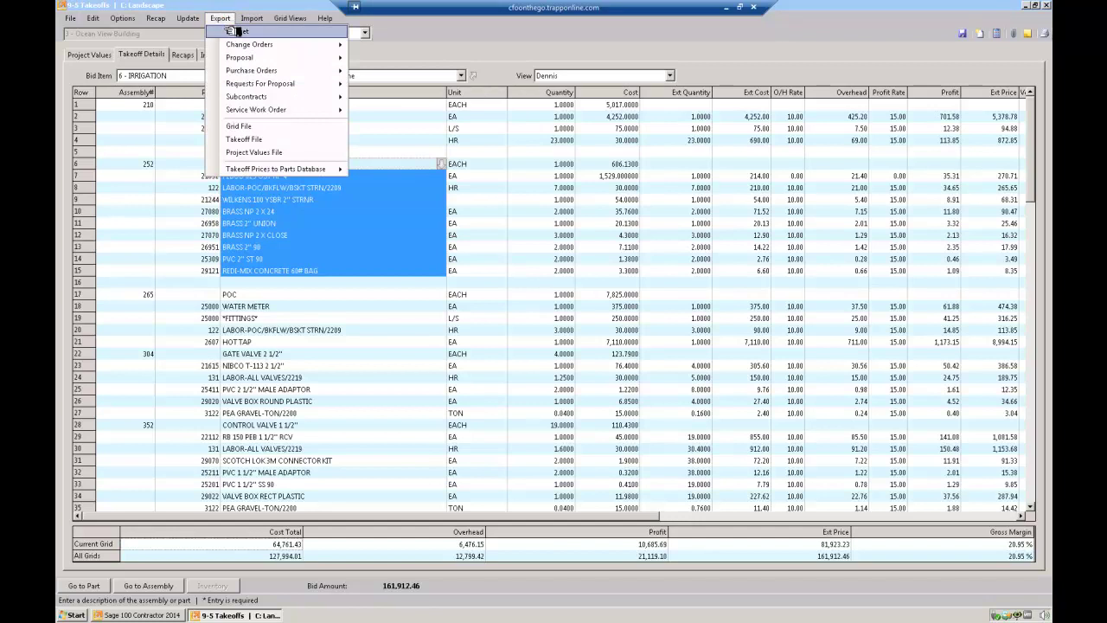
mouse_move(249, 57)
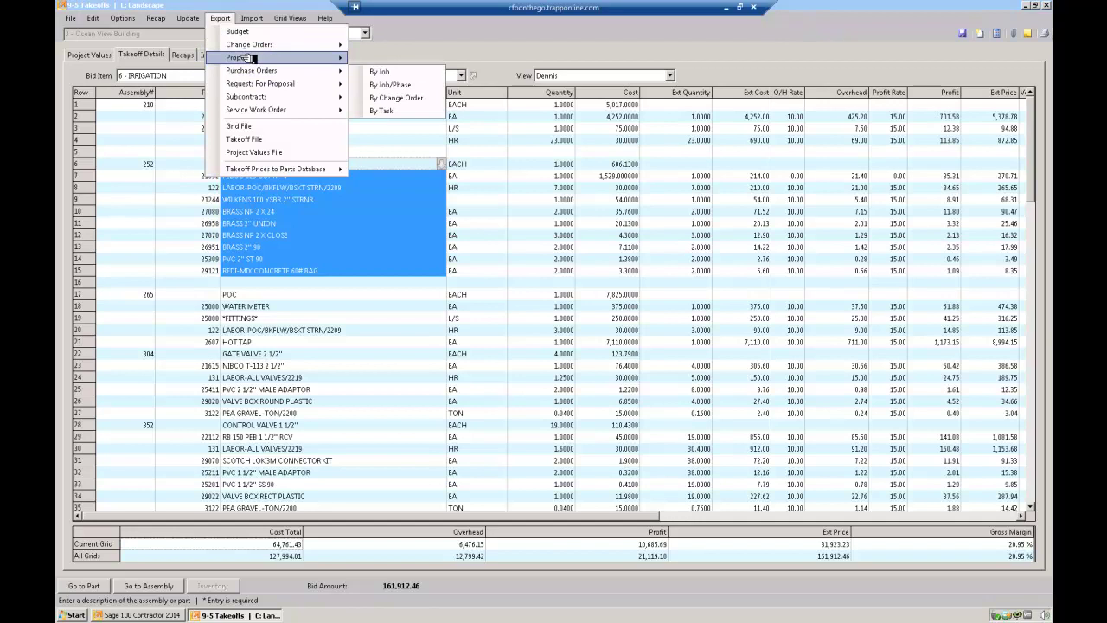
mouse_move(260, 97)
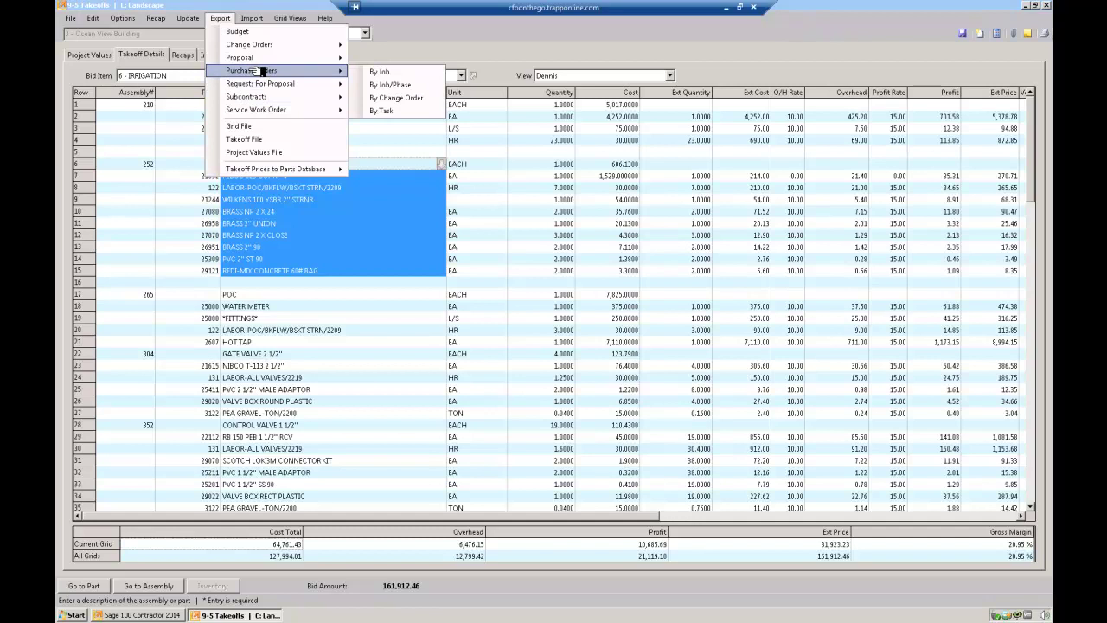
click(441, 45)
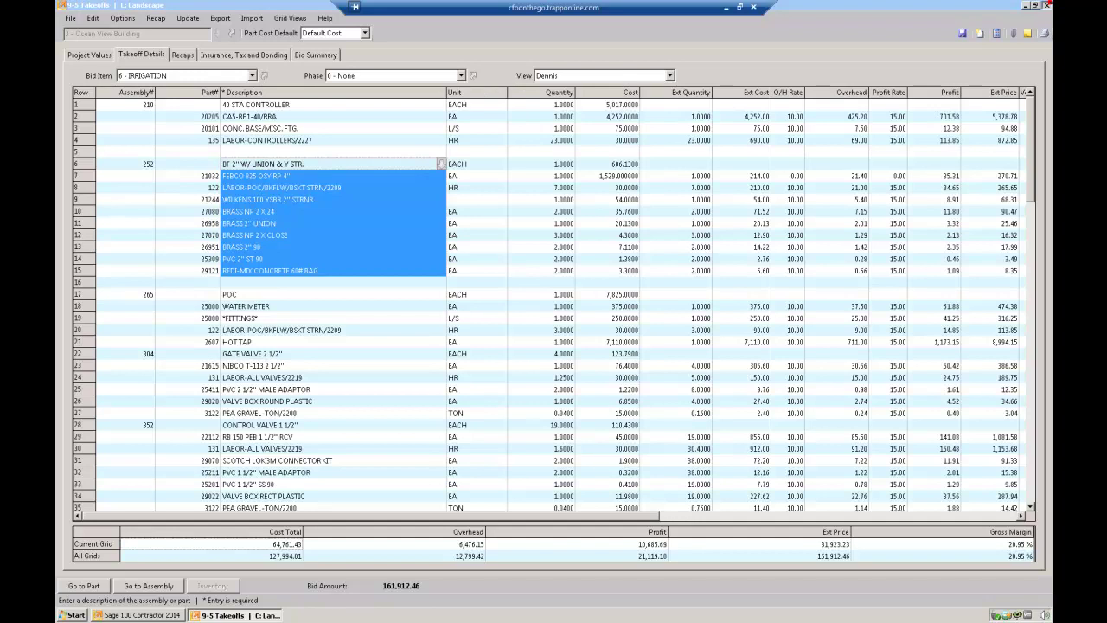
Close the takeoff without saving the changes and collapse the Estimating module list.
click(1046, 5)
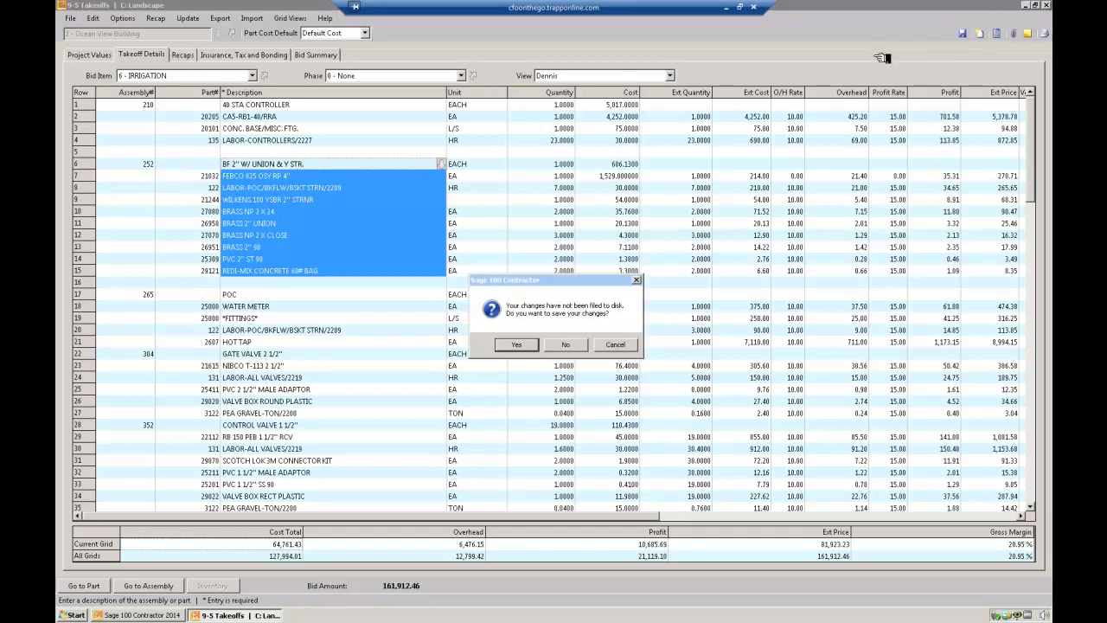
click(565, 343)
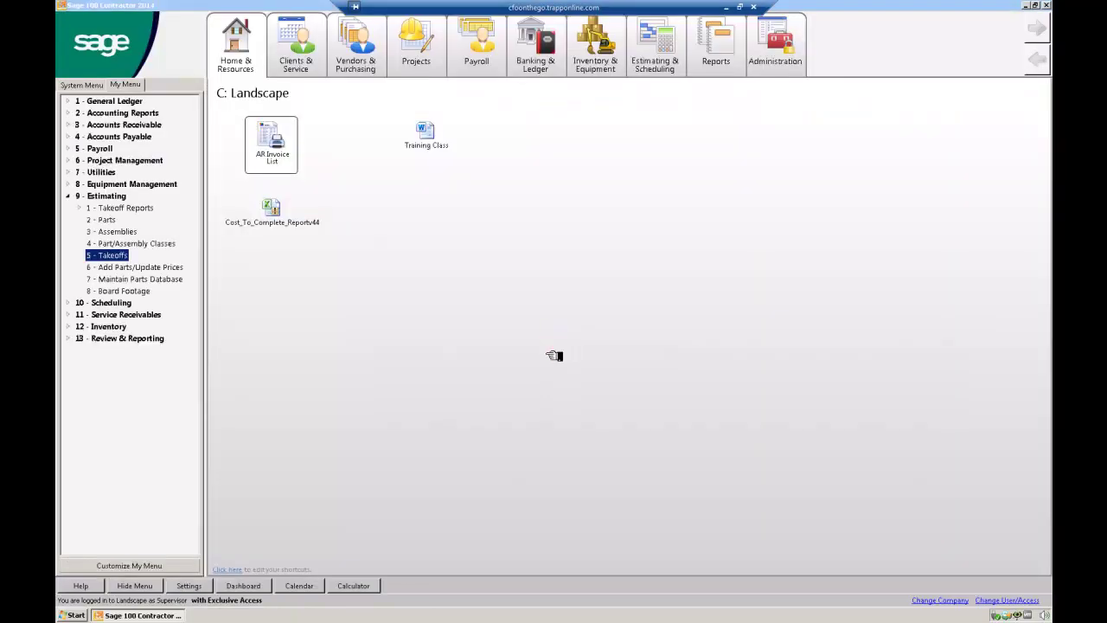
click(69, 196)
Examine the Projects, Vendors and Purchasing, Payroll, and Banking and Ledger process maps, the report categories and the Estimating module's functions.
click(430, 51)
click(430, 51)
mouse_move(355, 52)
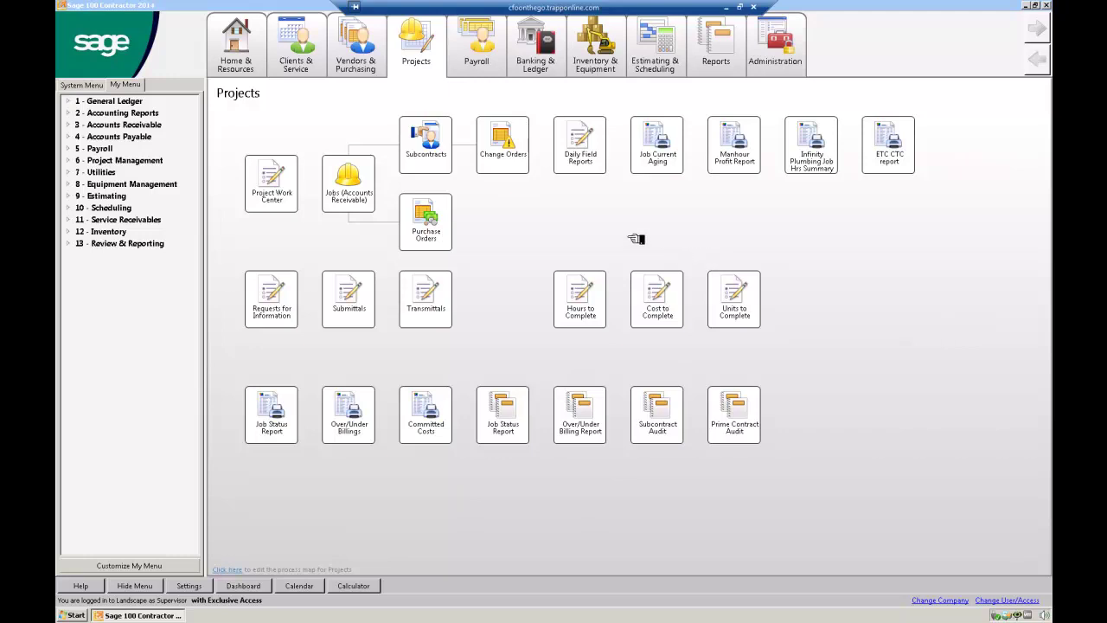
click(339, 67)
click(358, 64)
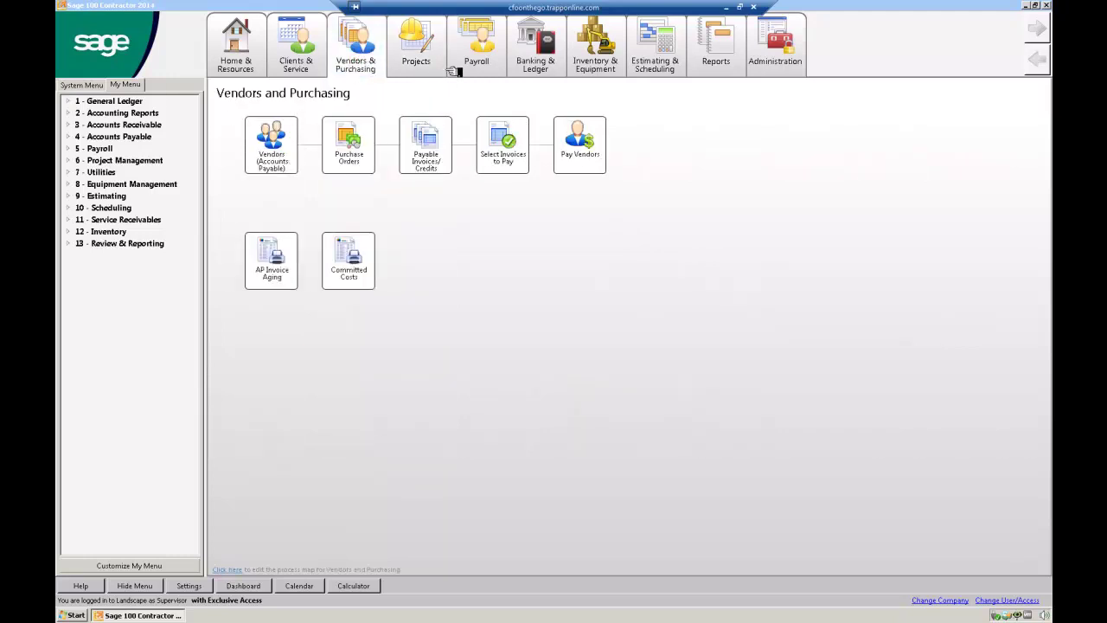
click(476, 60)
click(475, 61)
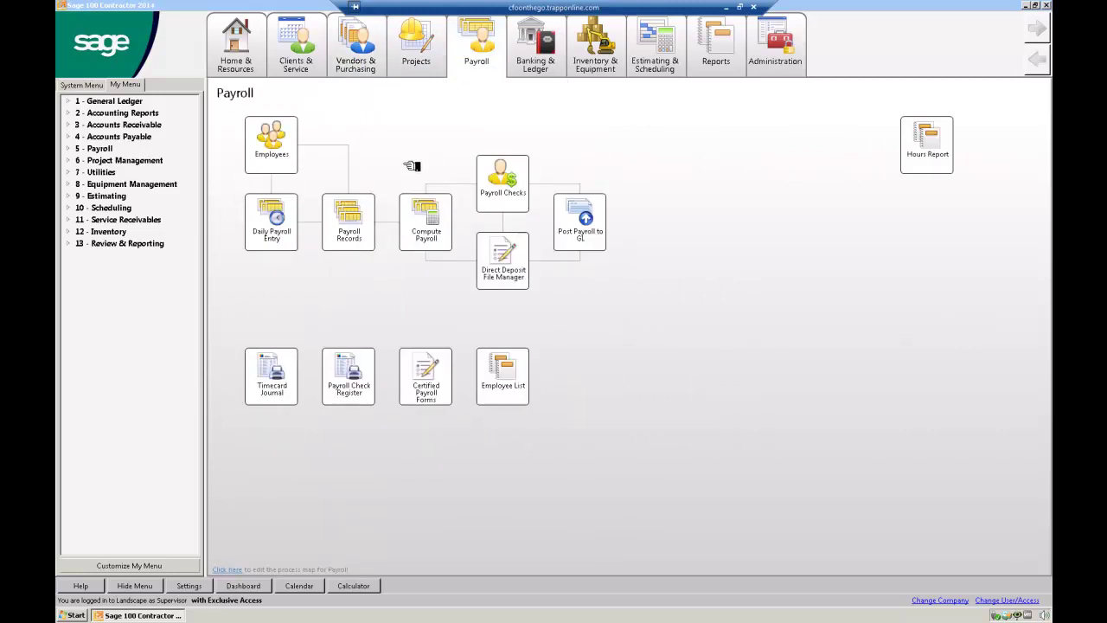
mouse_move(667, 66)
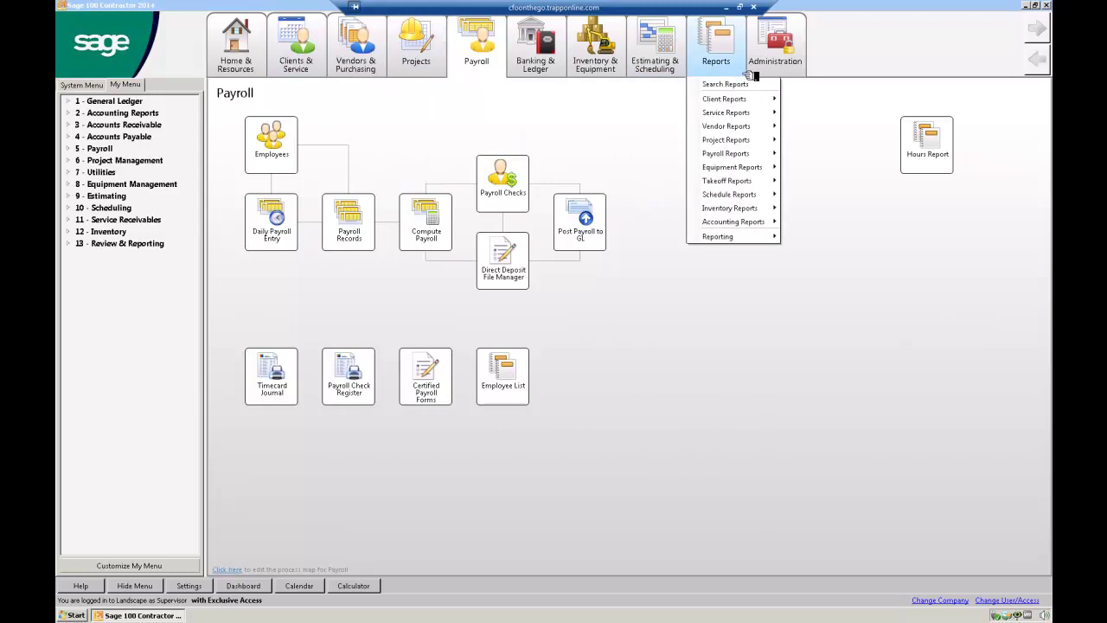
click(525, 43)
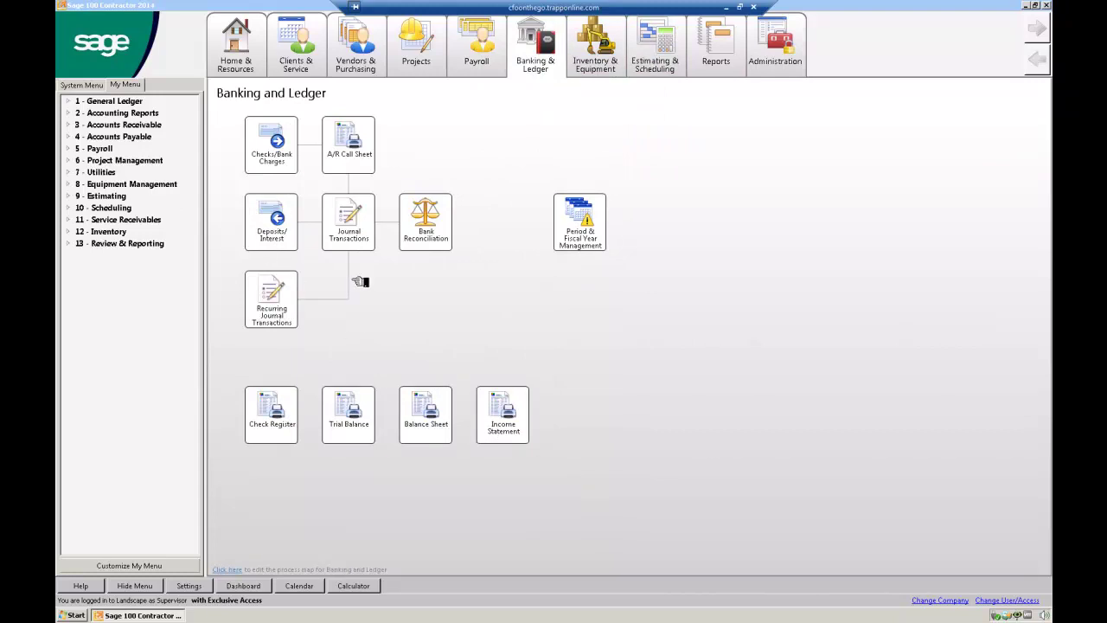
click(75, 197)
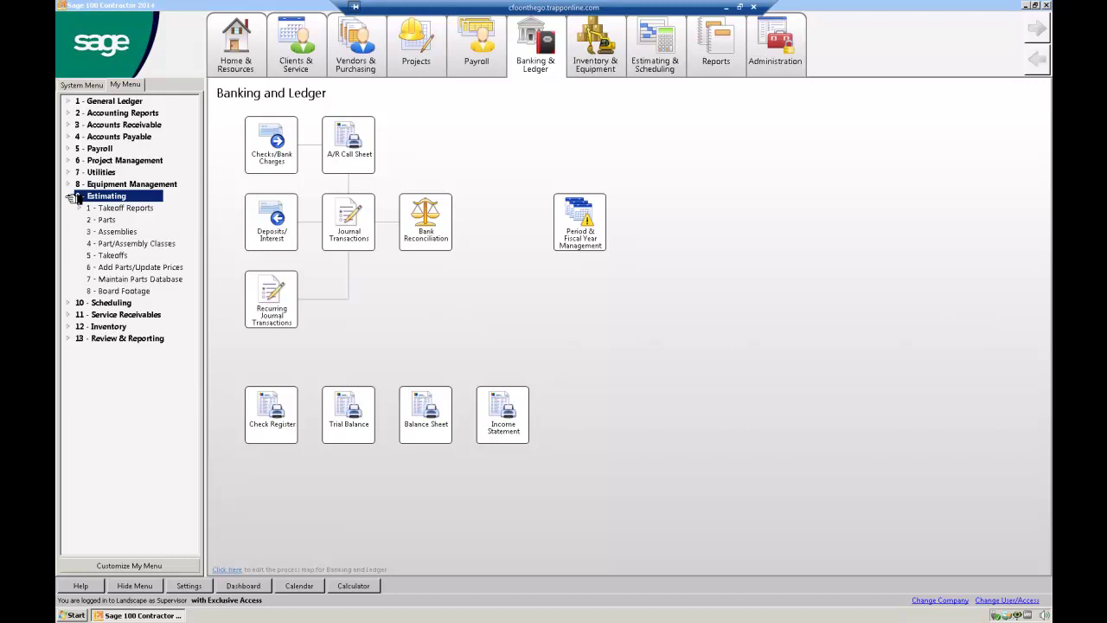
click(71, 197)
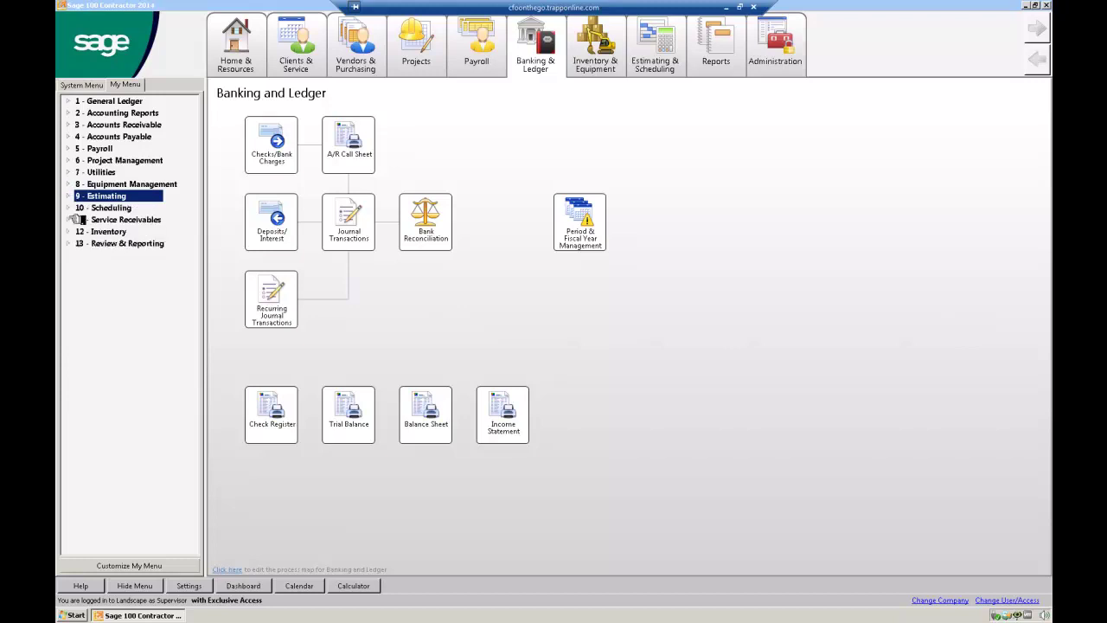